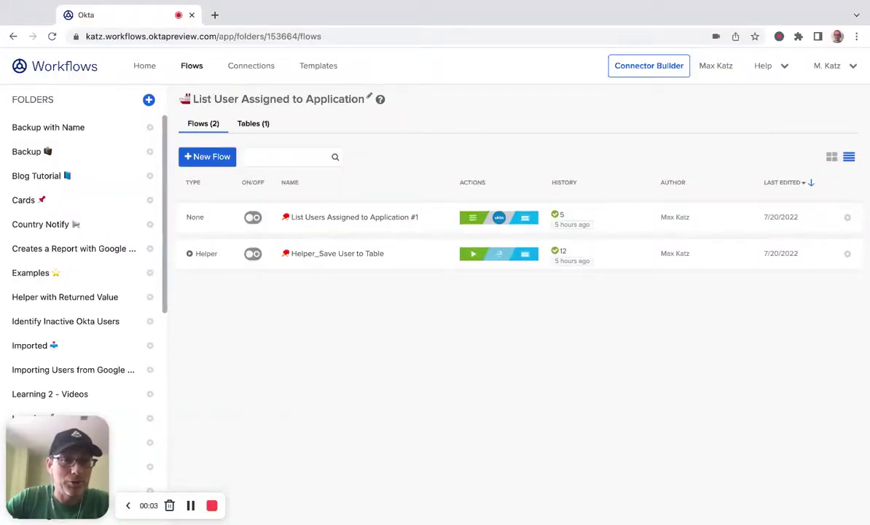
left_click(127, 505)
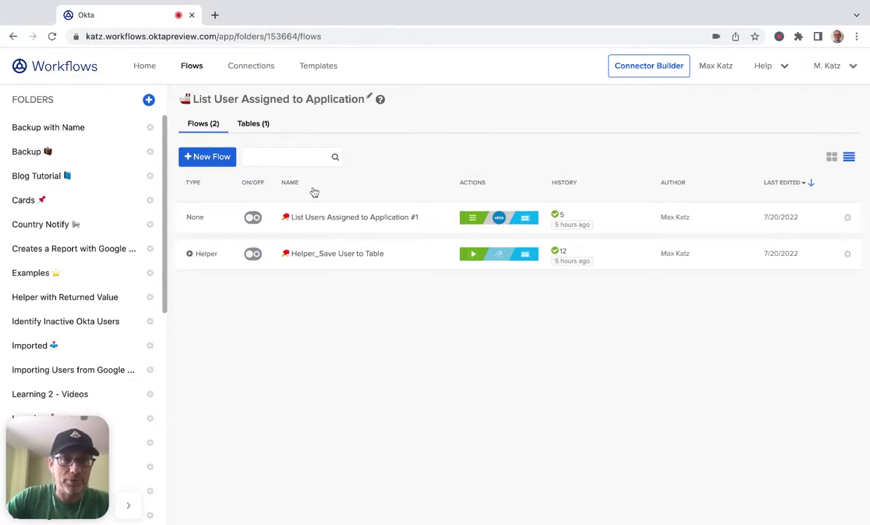
Create a flow named "Find Users Assigned to Applicaiton" with saving of all data that passes through it enabled
left_click(209, 162)
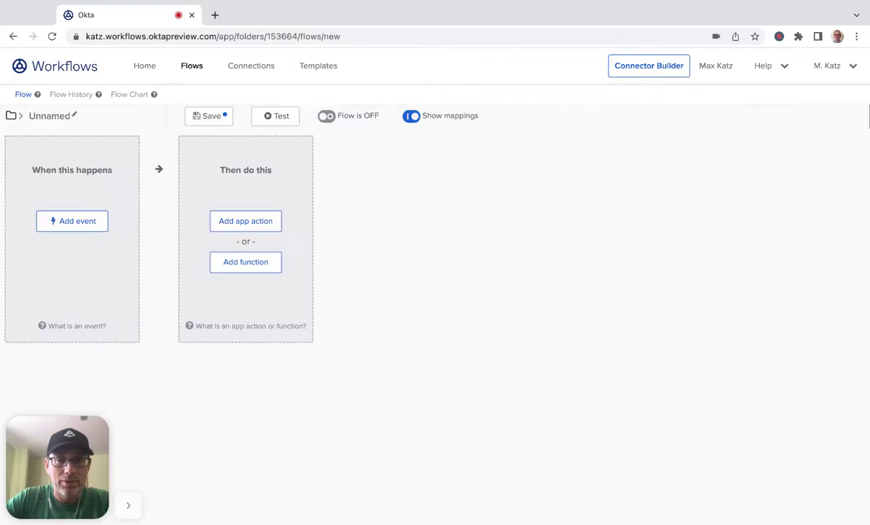
left_click(65, 115)
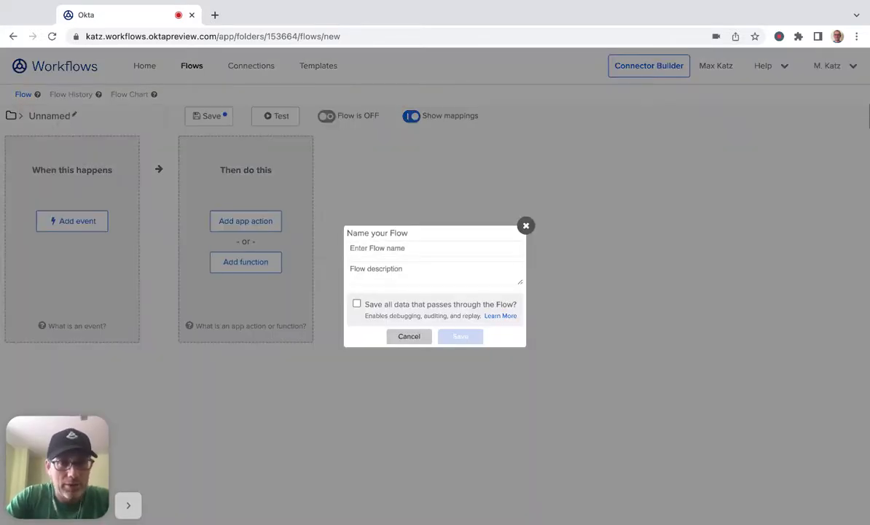
type("Find Use")
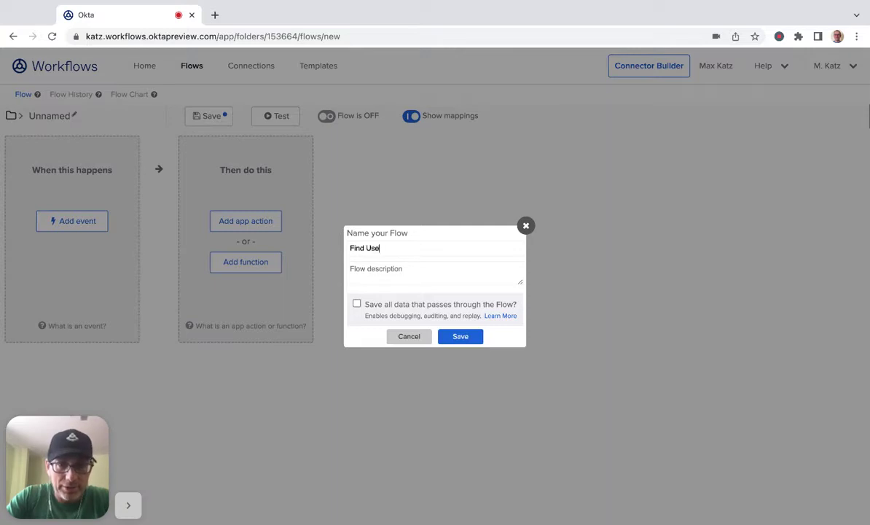
type("rs aAssigned ")
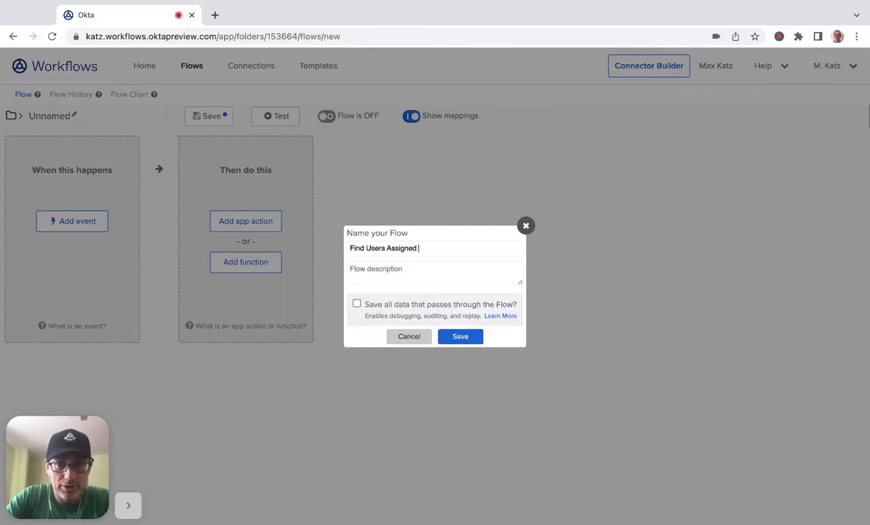
type("to Applicaiton")
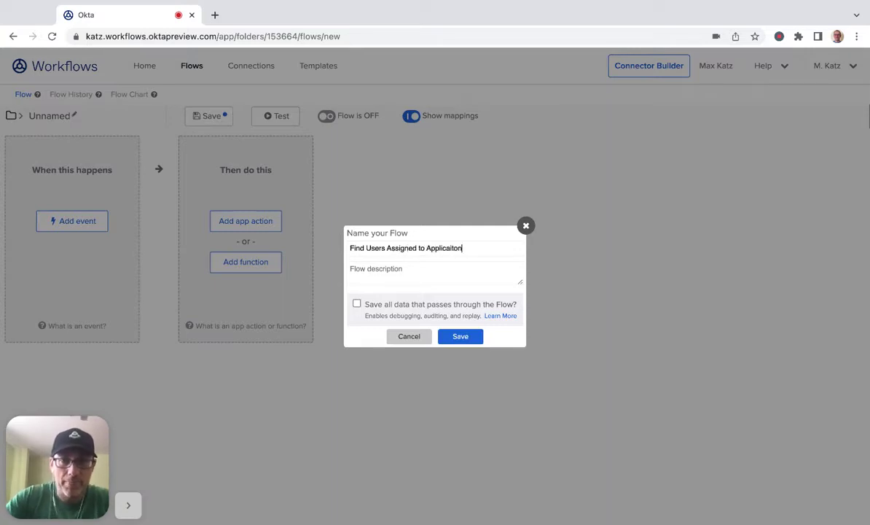
left_click(357, 305)
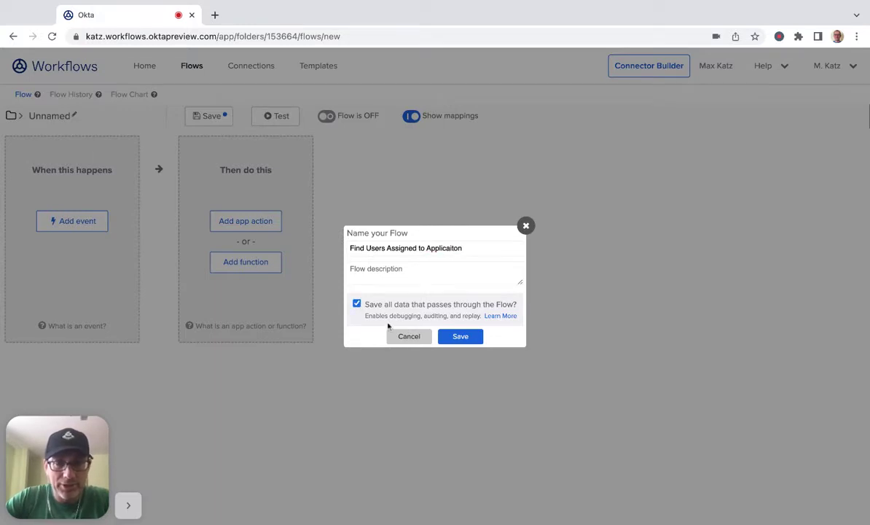
left_click(460, 336)
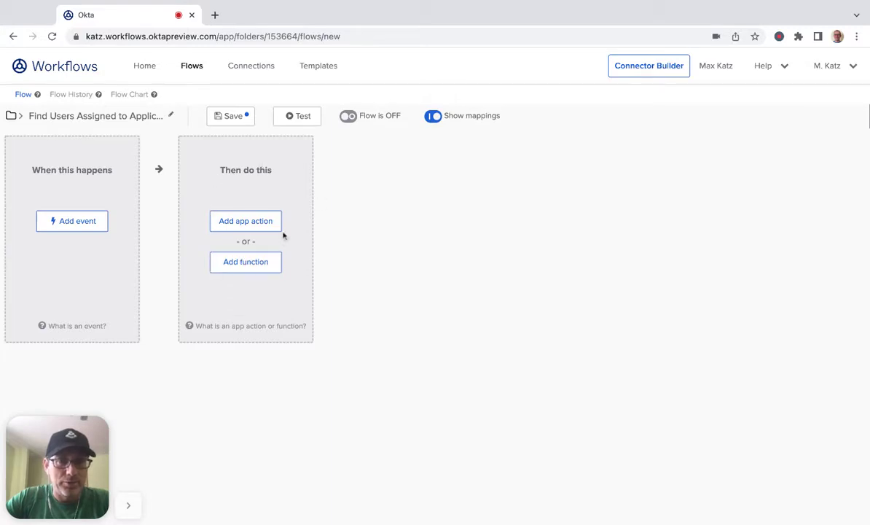
Add the Okta action List Users Assigned to Application as the flow's first action card
left_click(256, 229)
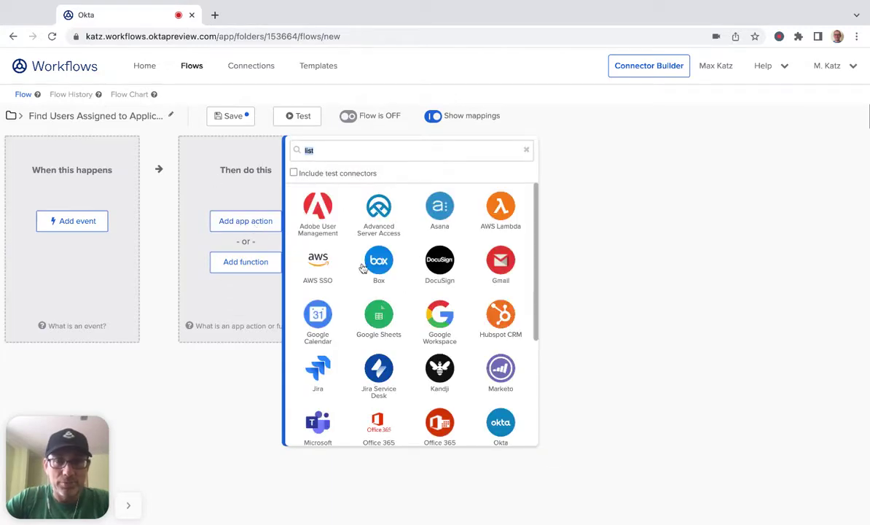
type("okta")
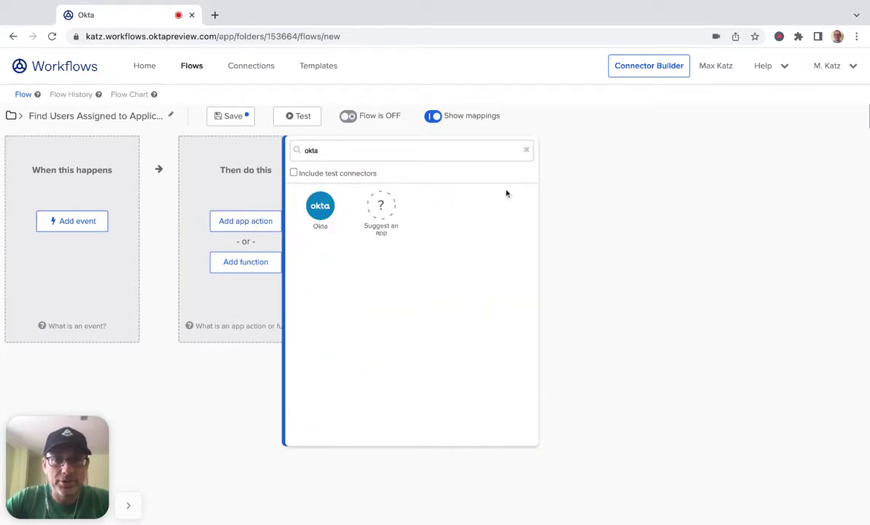
left_click(322, 207)
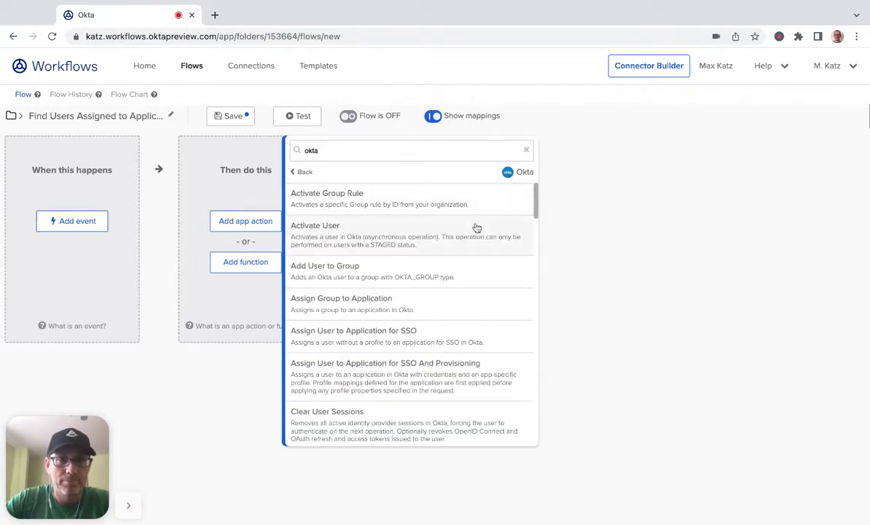
left_click(430, 151)
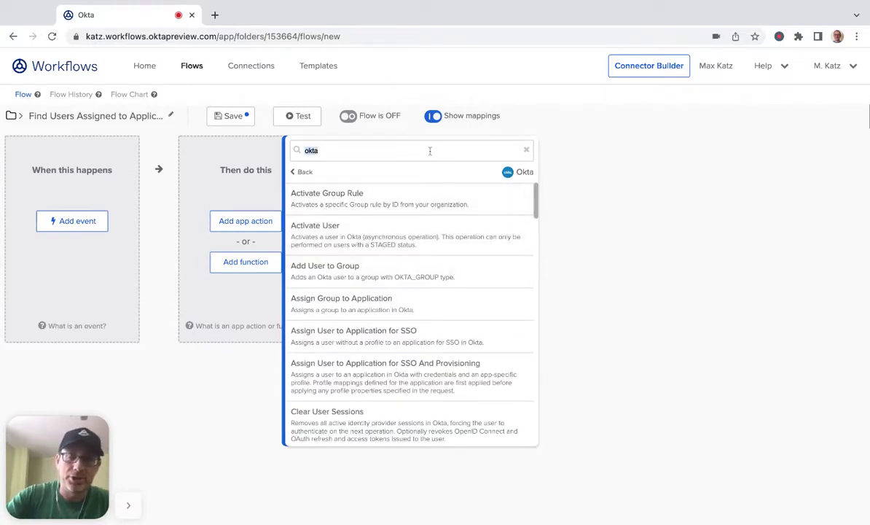
type("list")
scroll(470, 278, "down", 1)
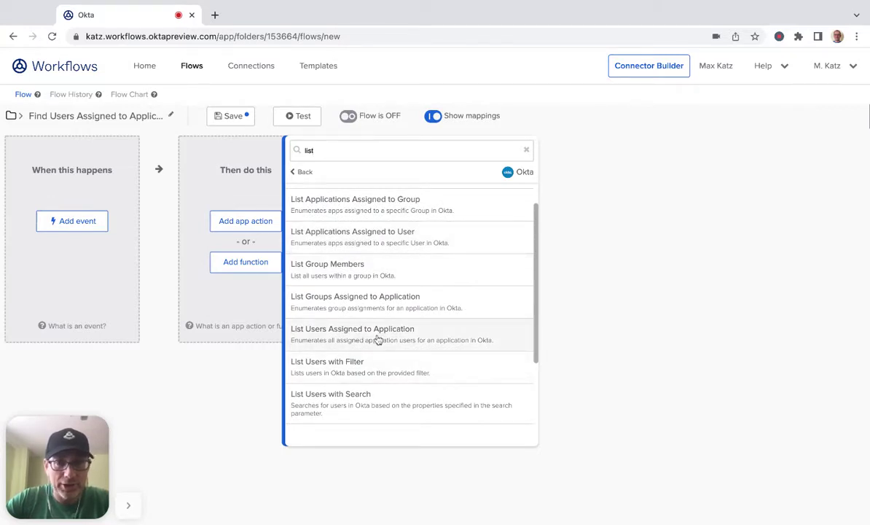
left_click(412, 338)
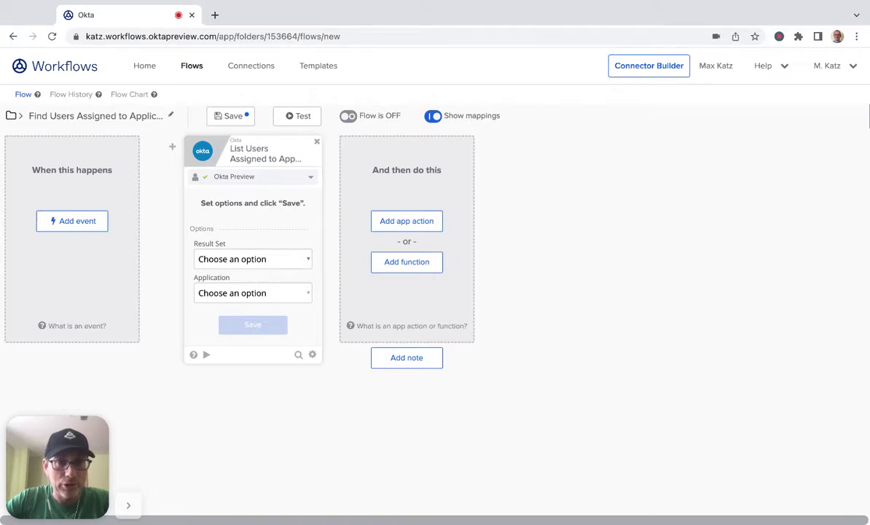
Configure the card with result set First 500 Records and application Salesforce.com, keeping all user output fields selected
left_click(235, 277)
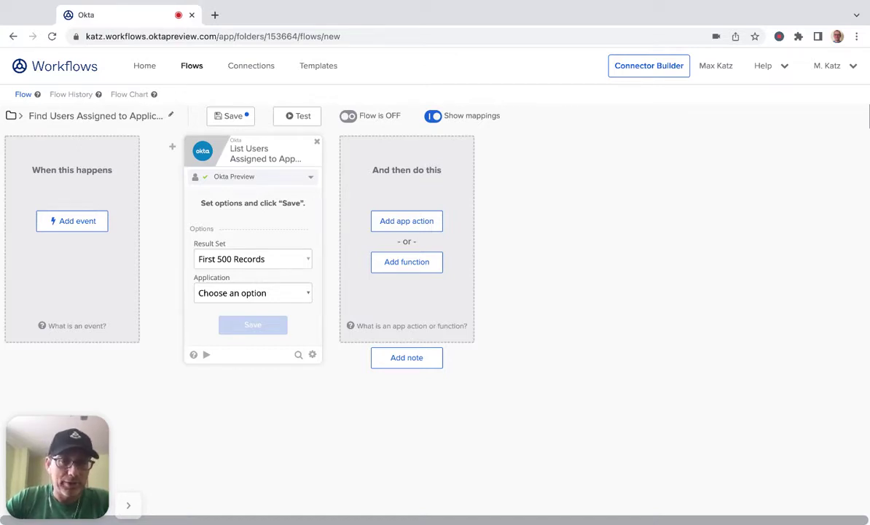
left_click(239, 391)
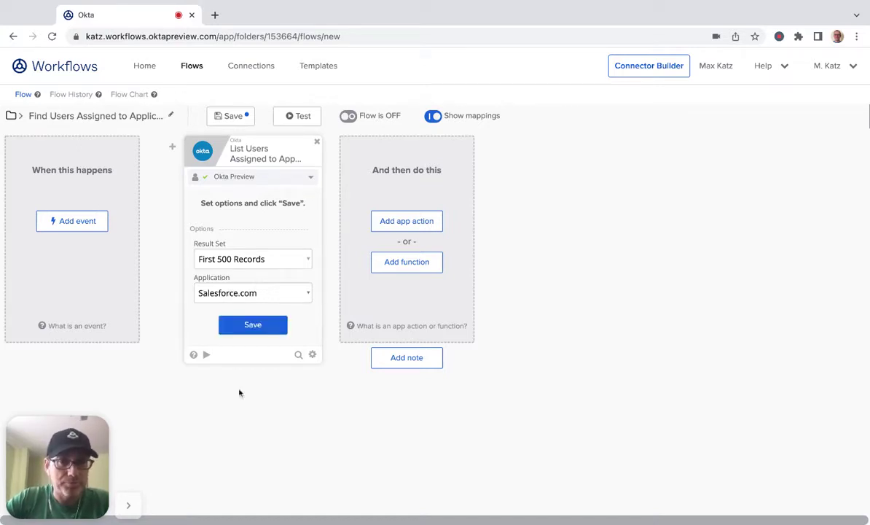
left_click(255, 325)
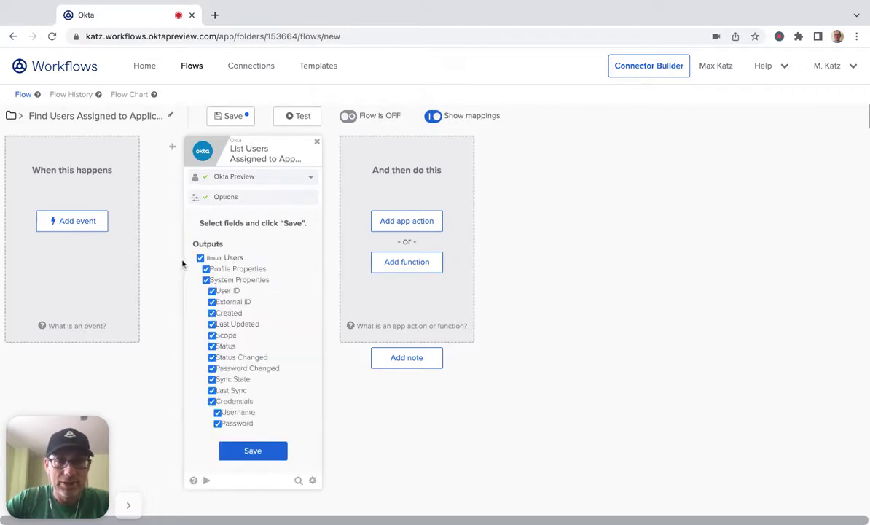
left_click(253, 453)
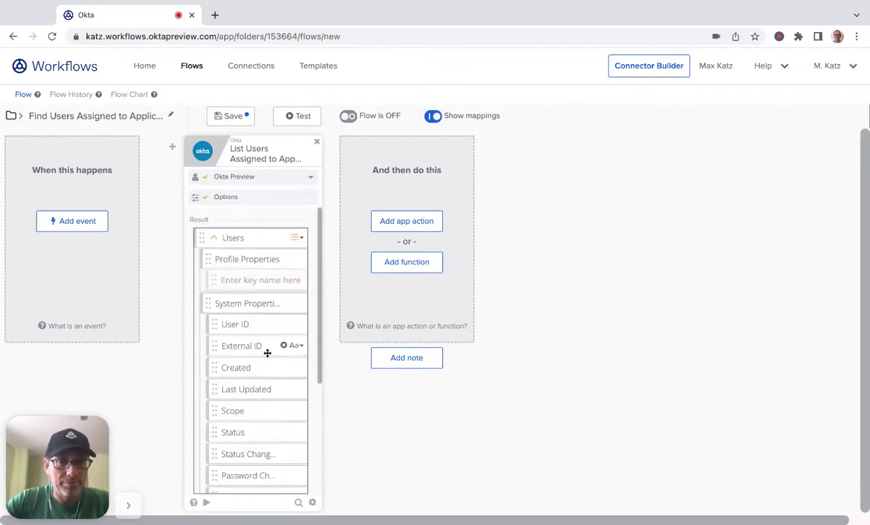
Test the List Users Assigned to Application card on its own and examine the returned user records
scroll(263, 364, "down", 5)
left_click(206, 502)
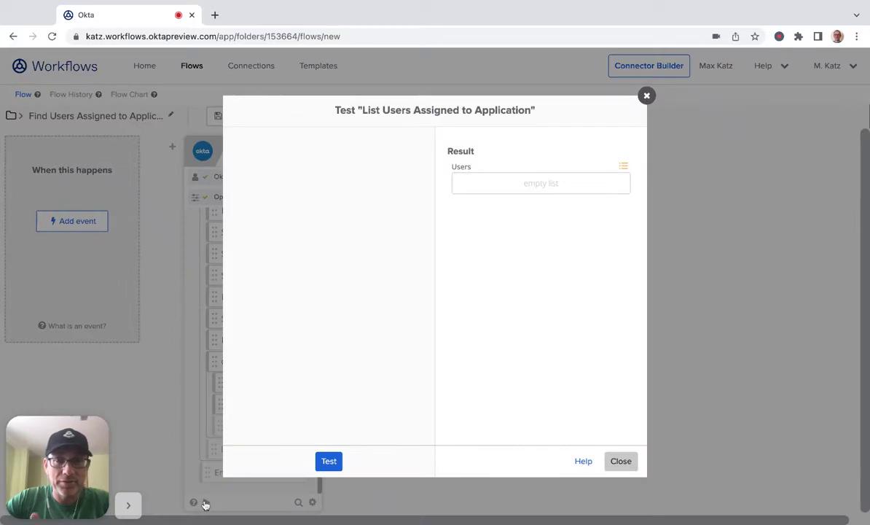
left_click(330, 462)
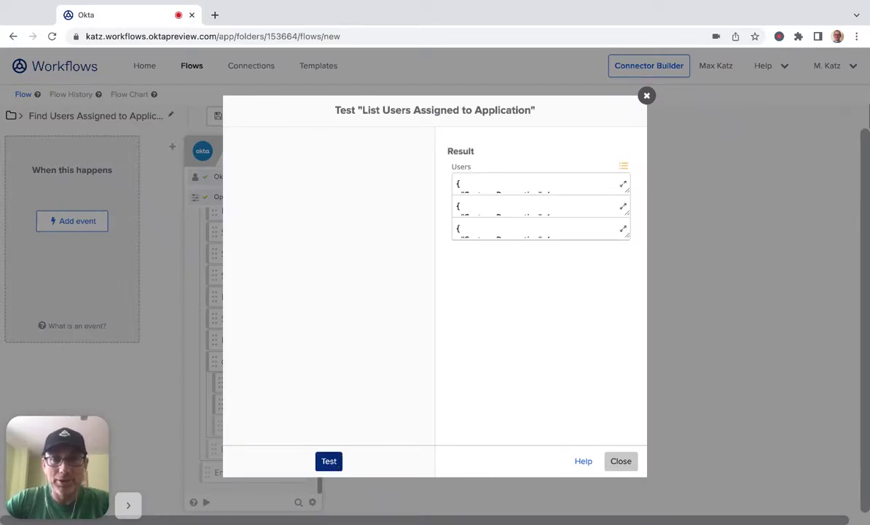
left_click_drag(624, 243, 625, 340)
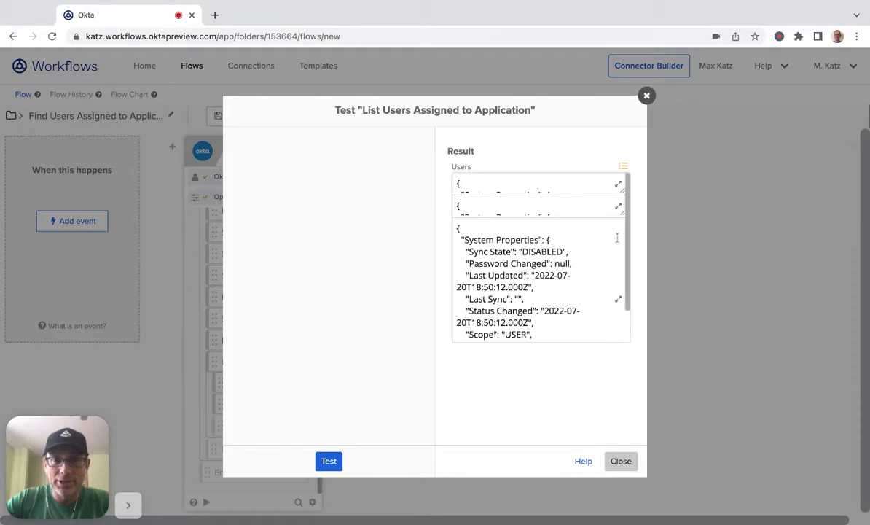
scroll(620, 210, "down", 1)
scroll(619, 210, "down", 3)
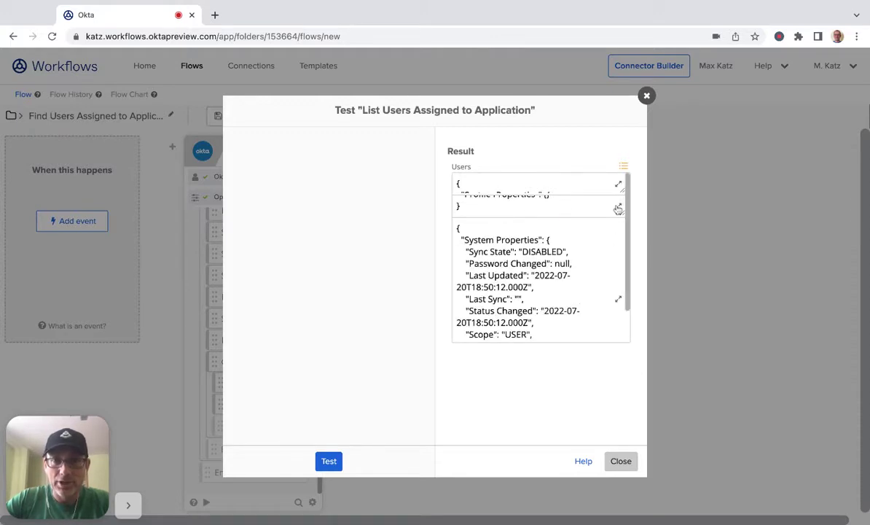
left_click(618, 462)
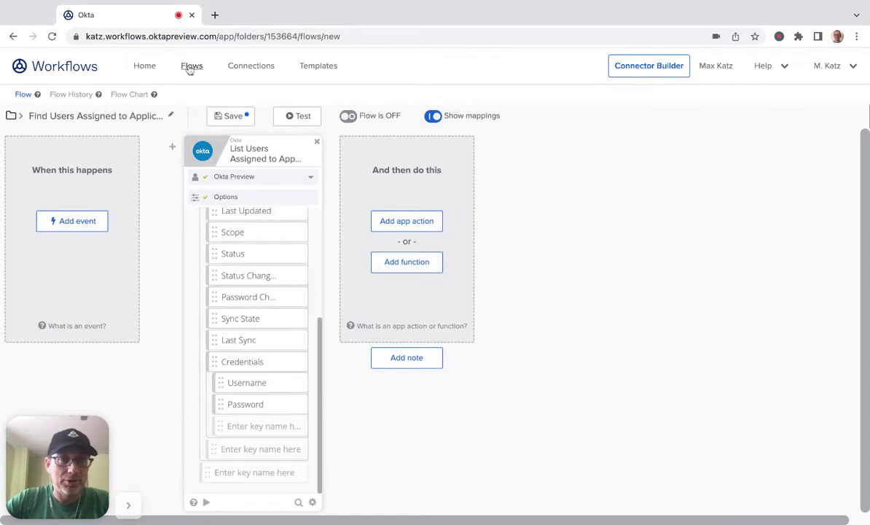
Save the flow and create another in the same folder named "Save User into a Table", with saving of all passing data enabled
left_click(219, 117)
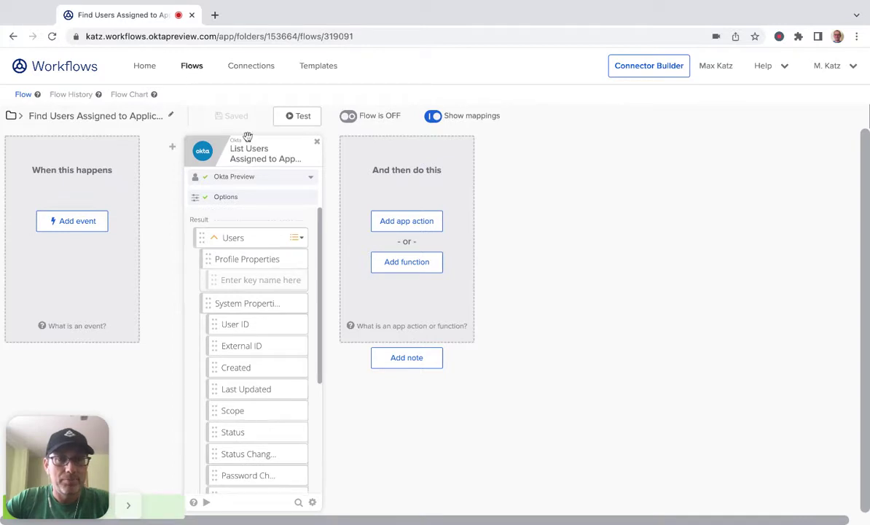
left_click(192, 67)
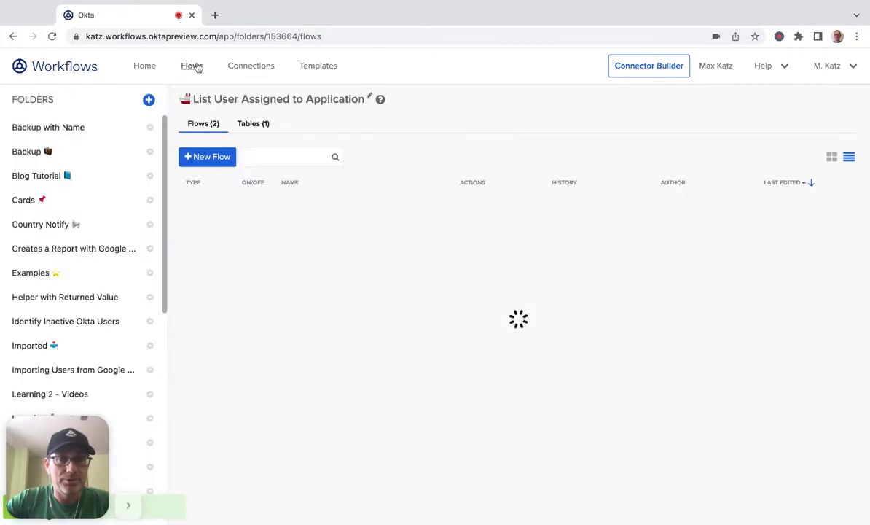
left_click(207, 159)
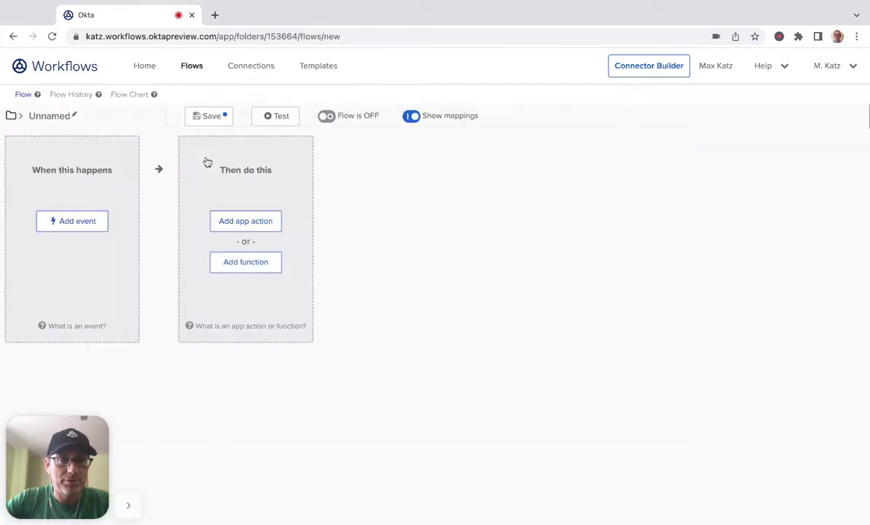
left_click(66, 120)
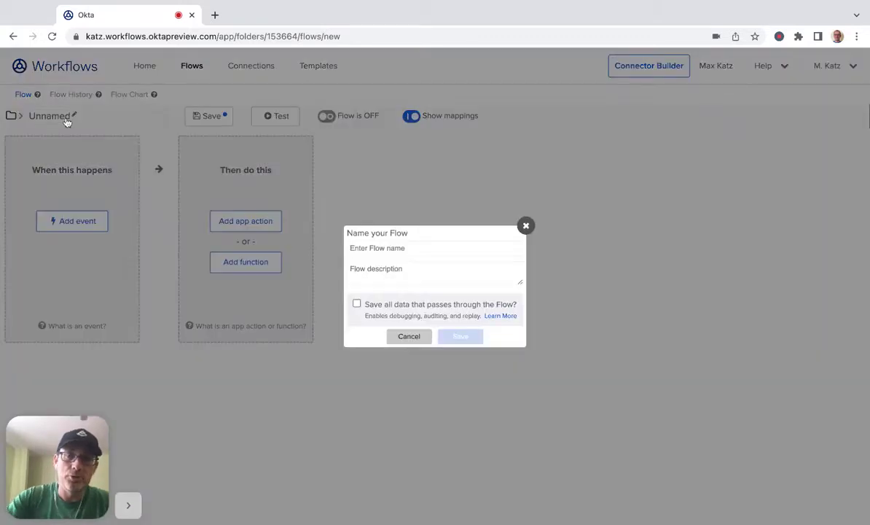
type("Save User")
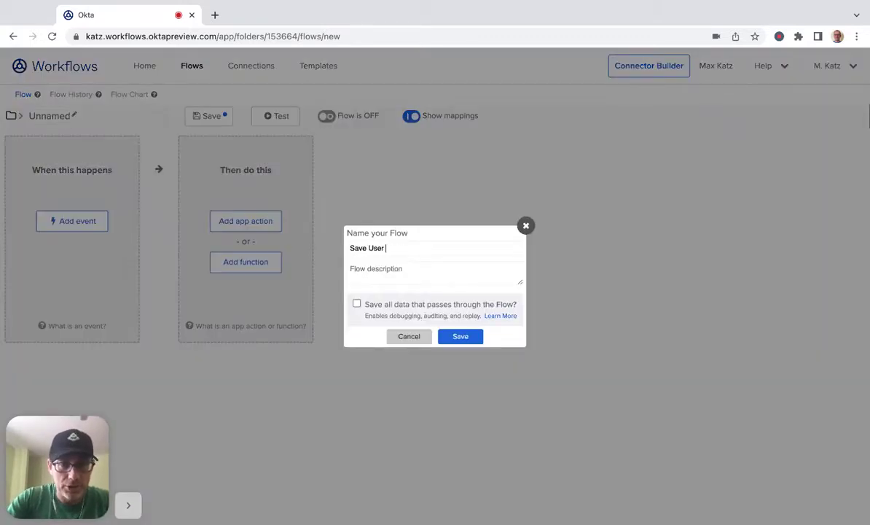
type(" into a Table")
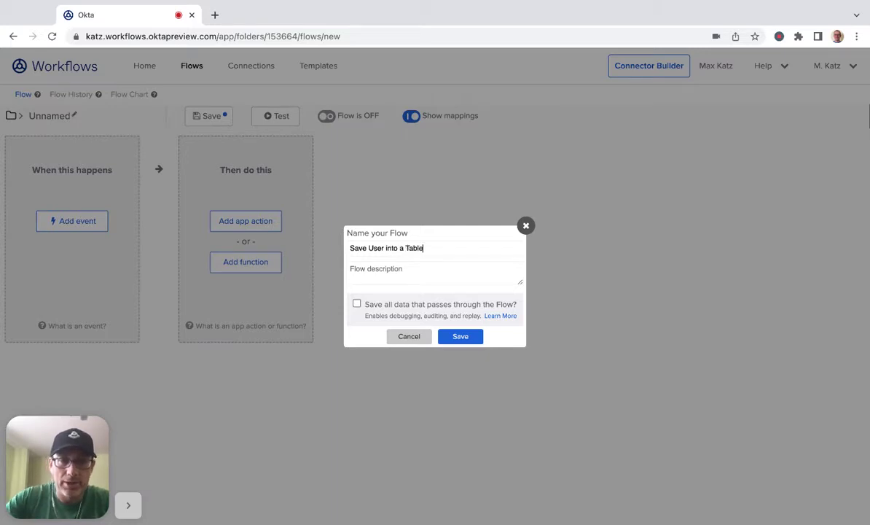
left_click(357, 303)
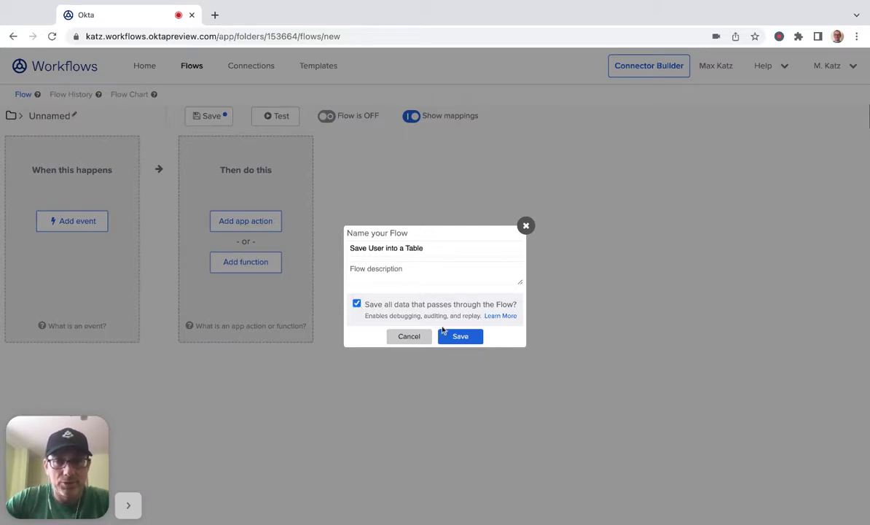
left_click(460, 337)
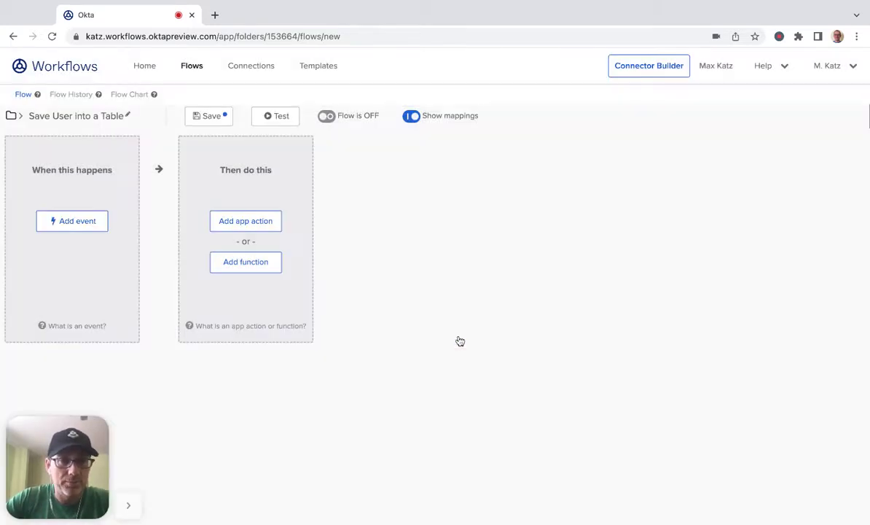
Set Helper Flow as the flow's starting event and give it two inputs named Record and State
left_click(63, 225)
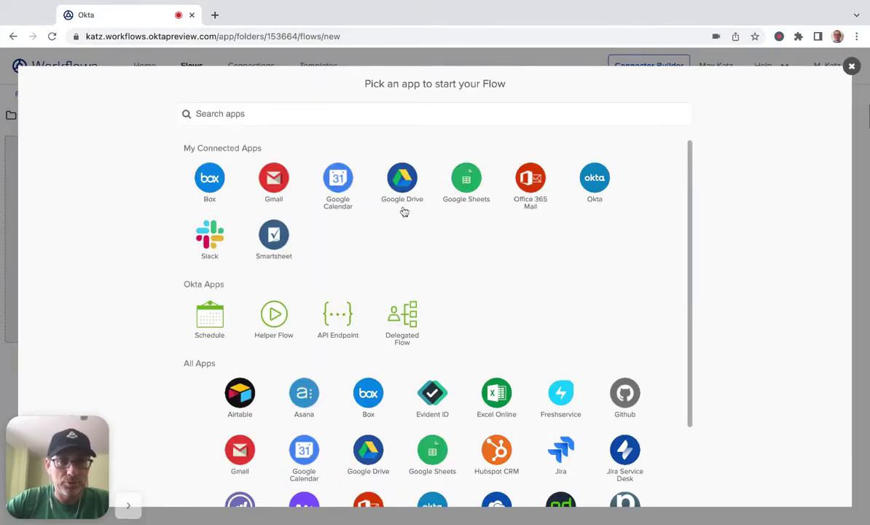
left_click(266, 306)
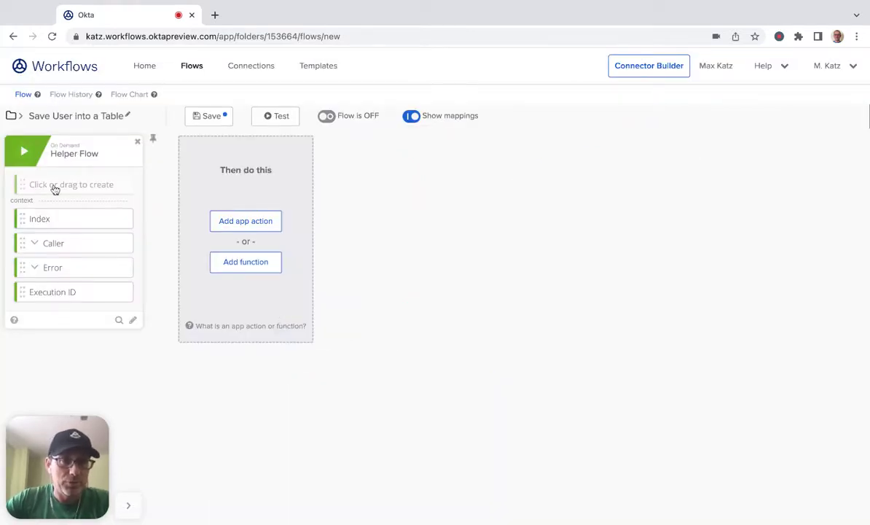
left_click(53, 187)
type("Record")
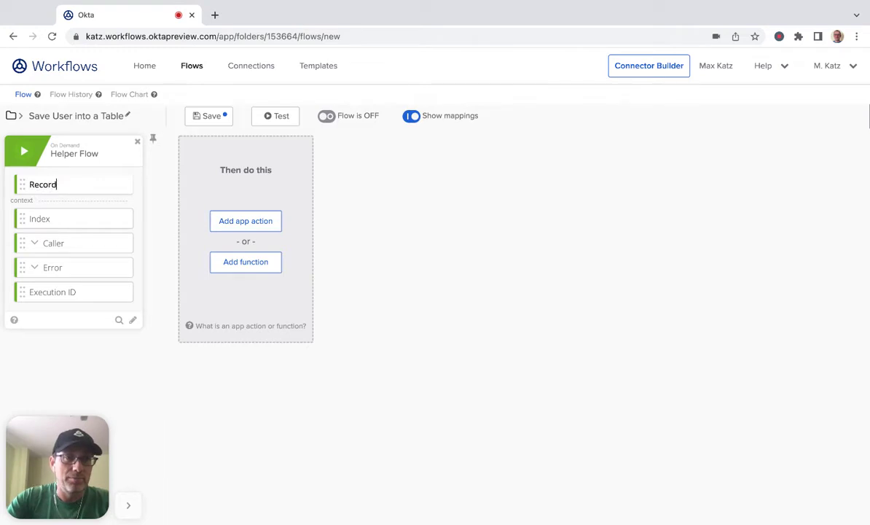
key("Return")
left_click(51, 209)
type("State")
key("Return")
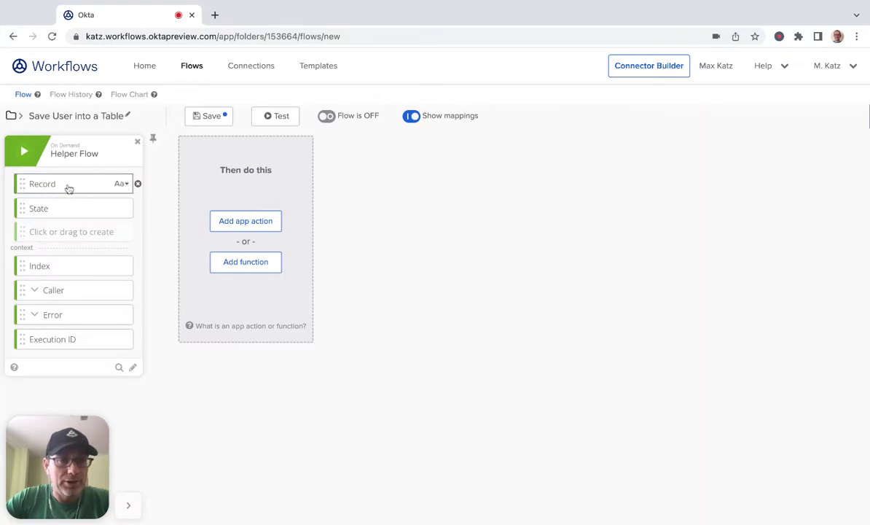
Change the type of the helper flow's Record and State inputs to Object
left_click(128, 186)
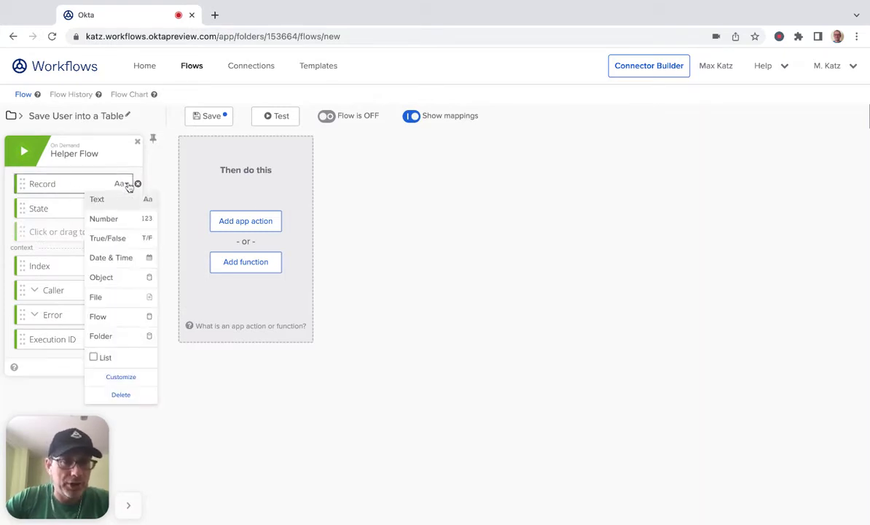
left_click(115, 283)
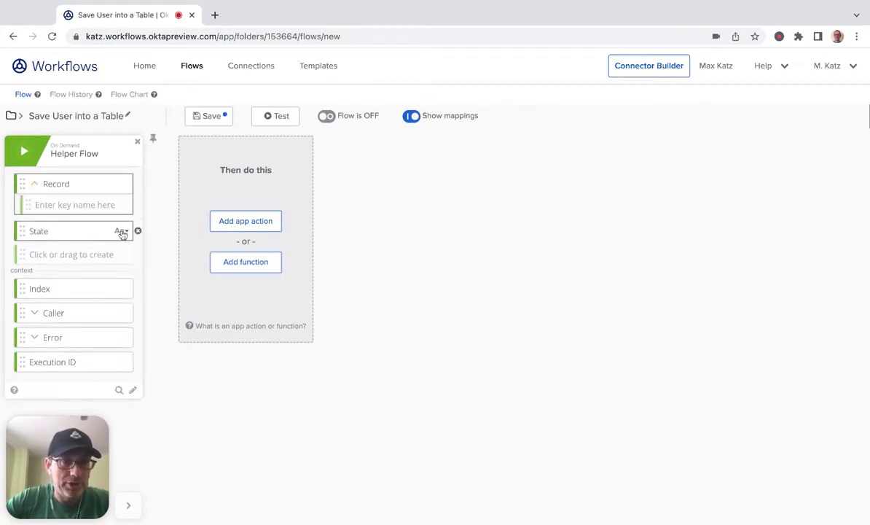
left_click(120, 230)
left_click(120, 325)
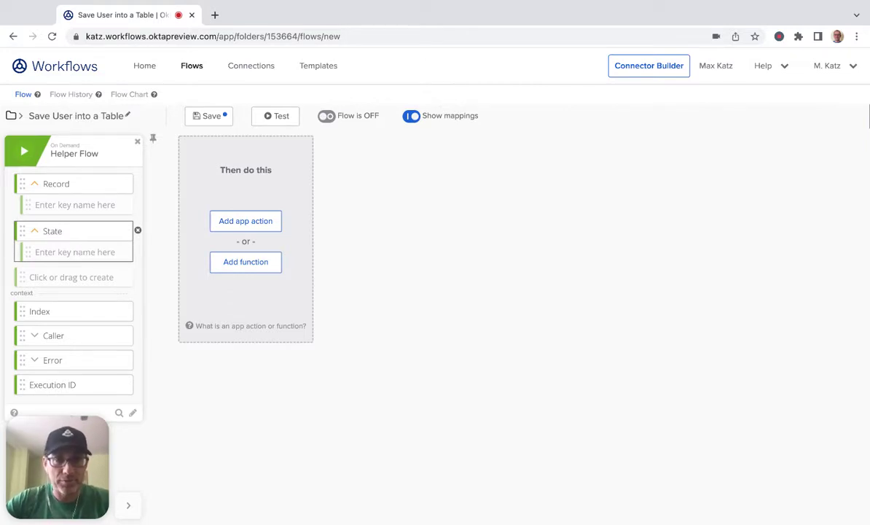
Add a key named "Application name" under the State object and save the helper flow
left_click(81, 253)
type("Application name")
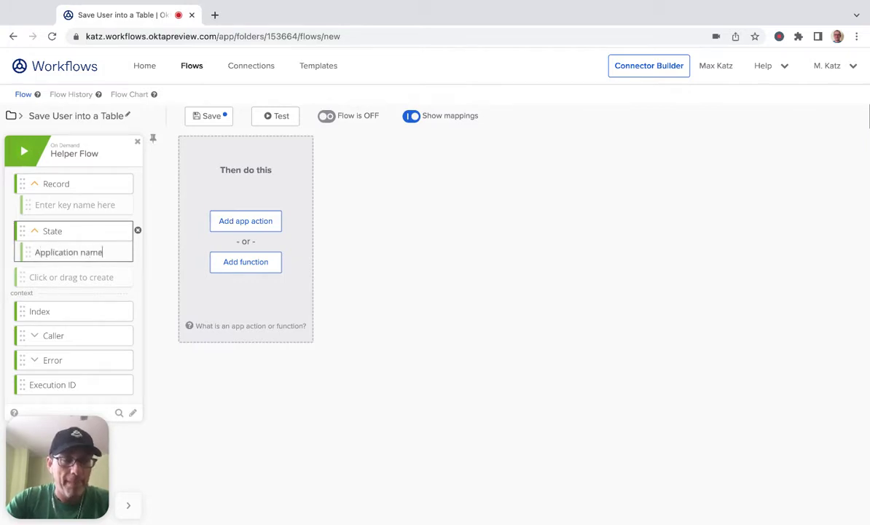
key("Return")
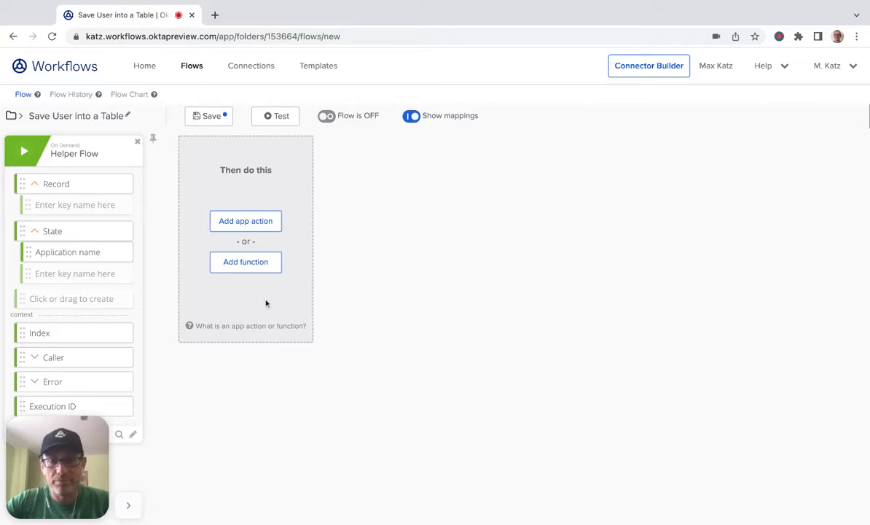
left_click(211, 116)
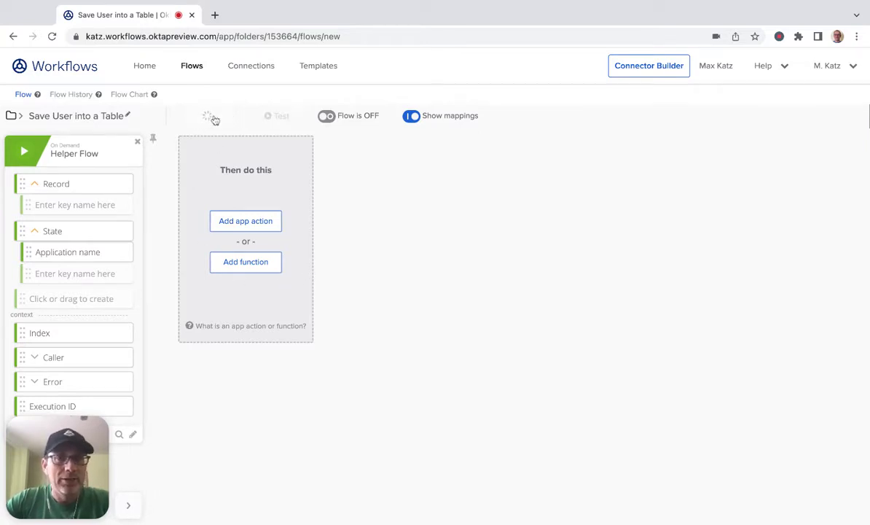
In the Find Users Assigned to Applicaiton flow, set the List Users card's result set to Stream Records, keeping Salesforce.com as the application
left_click(191, 66)
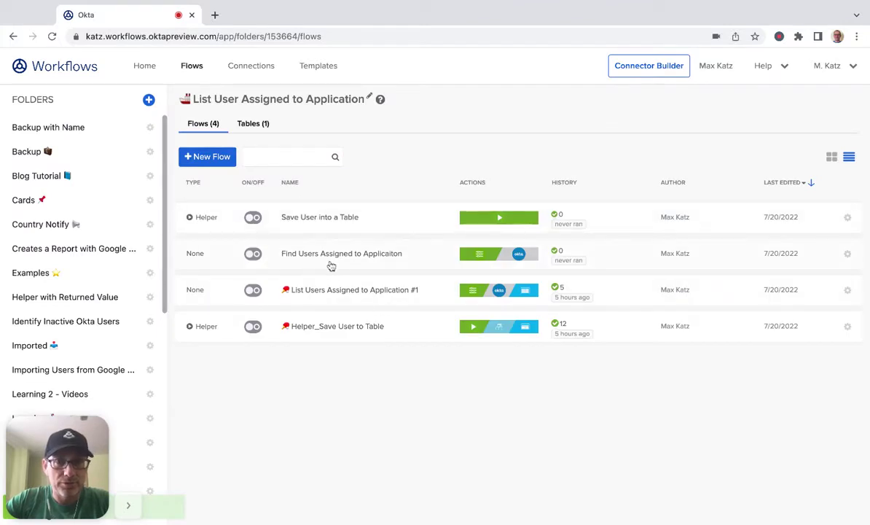
left_click(335, 262)
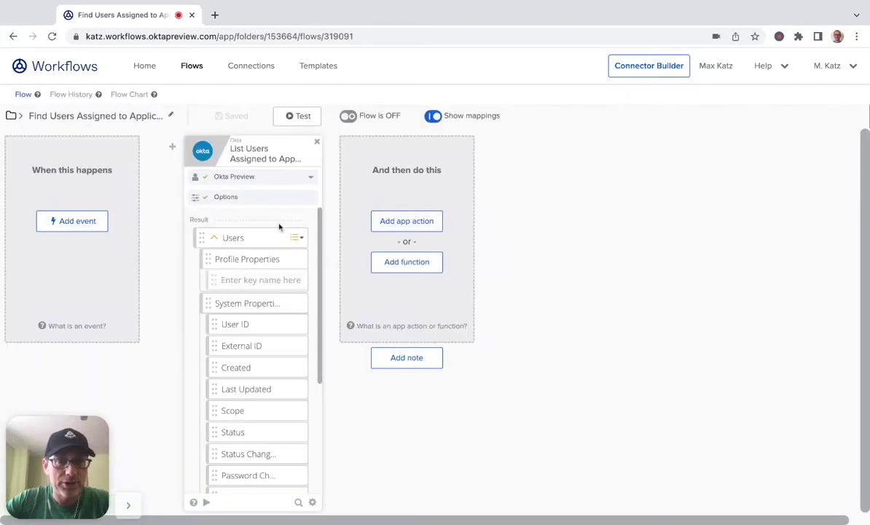
left_click(278, 199)
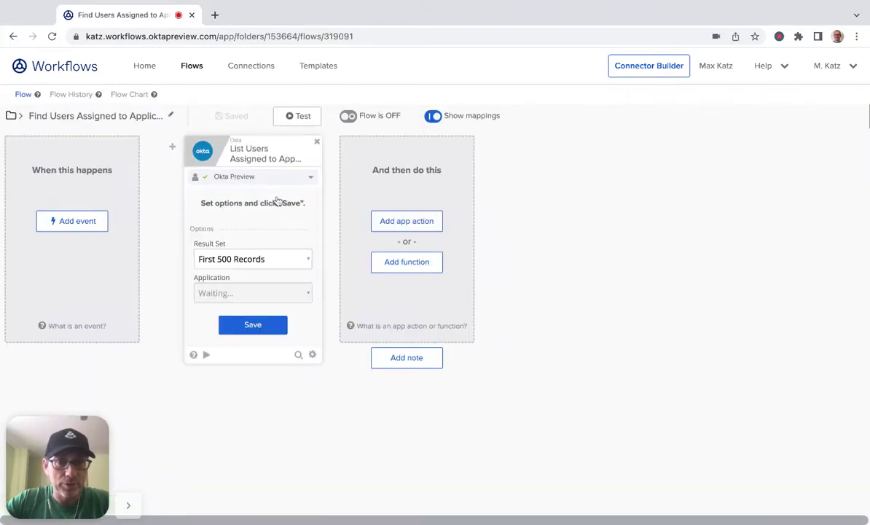
left_click(273, 259)
left_click(258, 272)
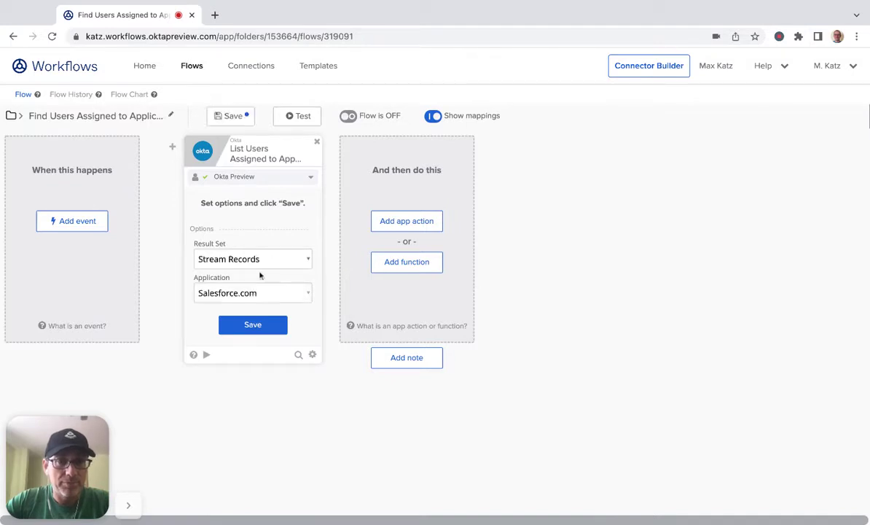
left_click(249, 324)
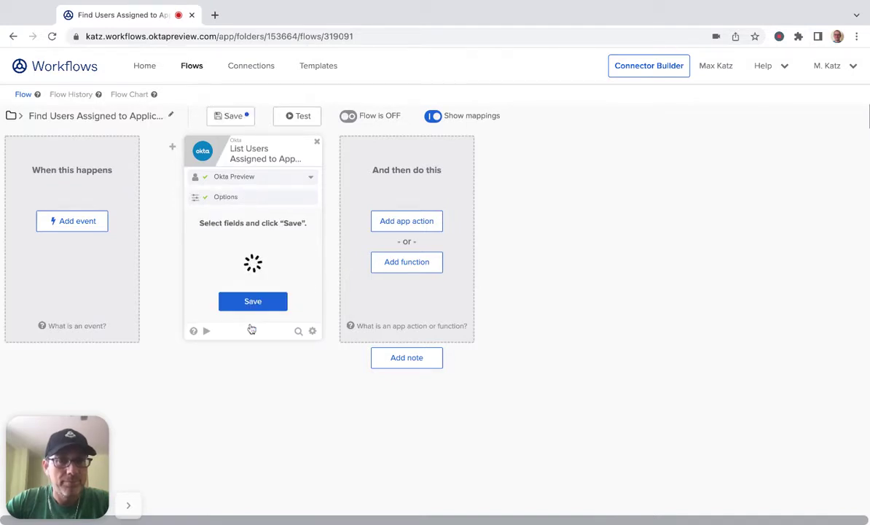
left_click(252, 325)
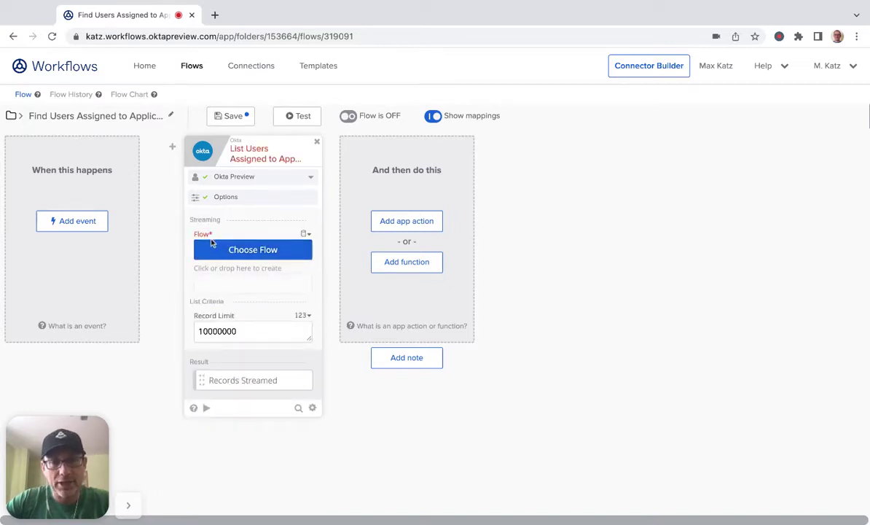
Choose Save User into a Table from the List User Assigned to Application folder as the card's streaming flow
left_click(259, 252)
scroll(156, 249, "down", 3)
scroll(156, 249, "down", 5)
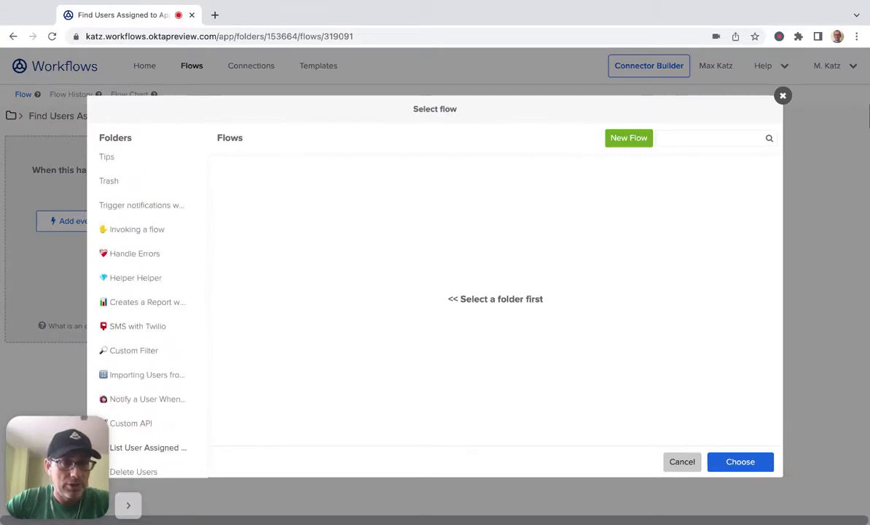
scroll(146, 314, "down", 2)
left_click(161, 394)
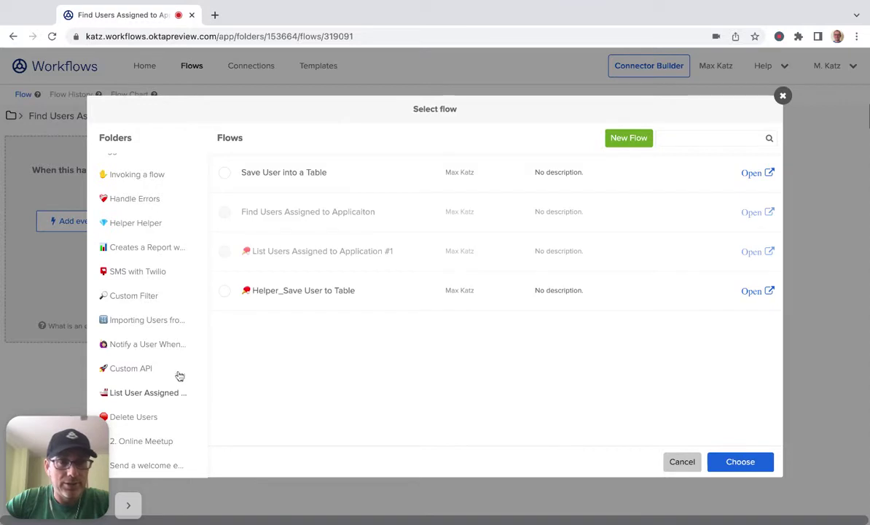
left_click(283, 173)
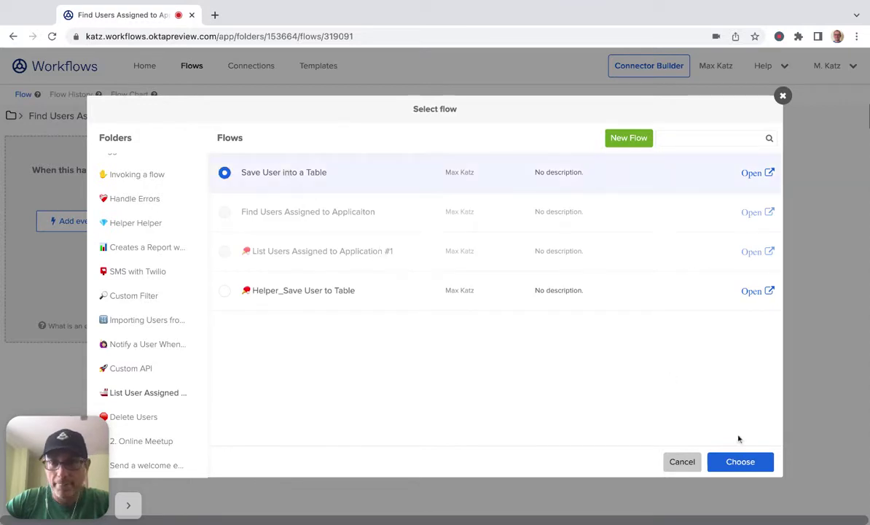
left_click(750, 465)
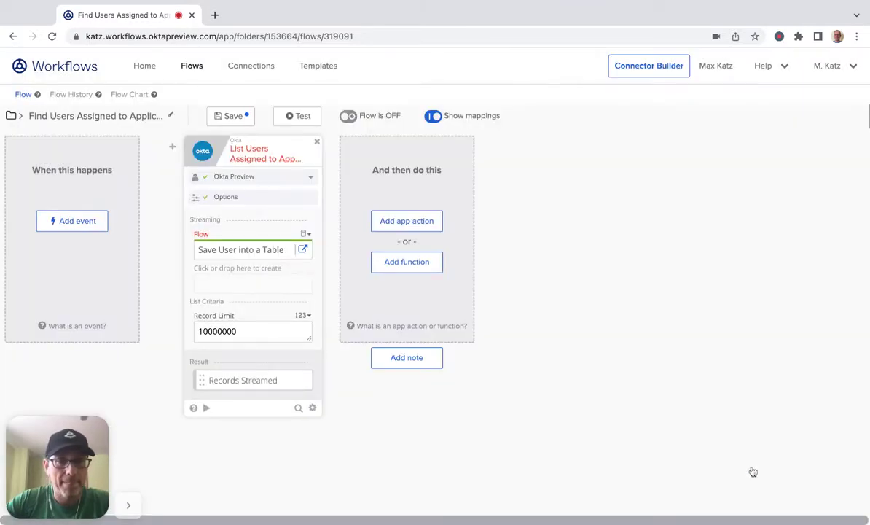
Save the main flow and turn on both it and the Save User into a Table helper flow
left_click(227, 115)
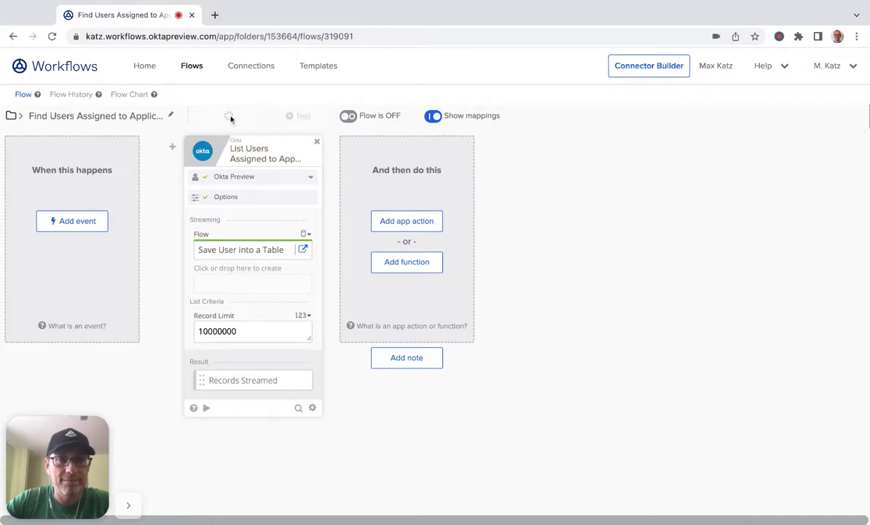
left_click(354, 121)
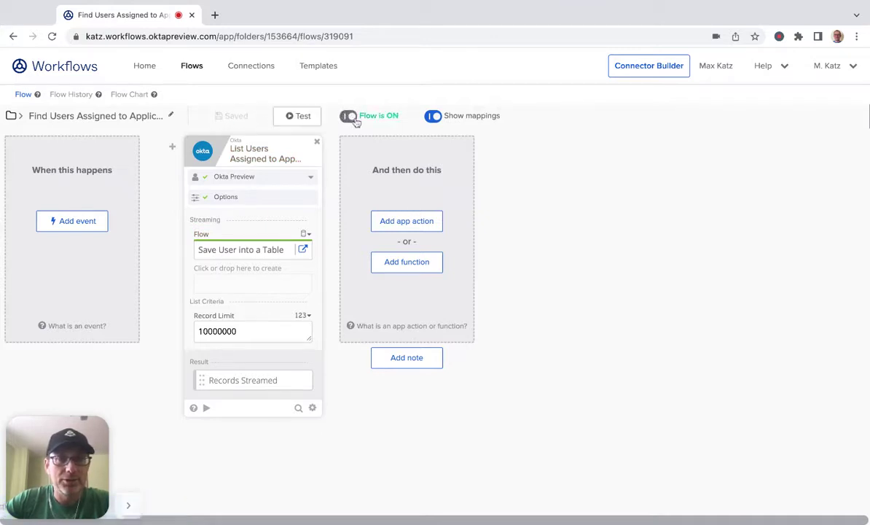
left_click(303, 250)
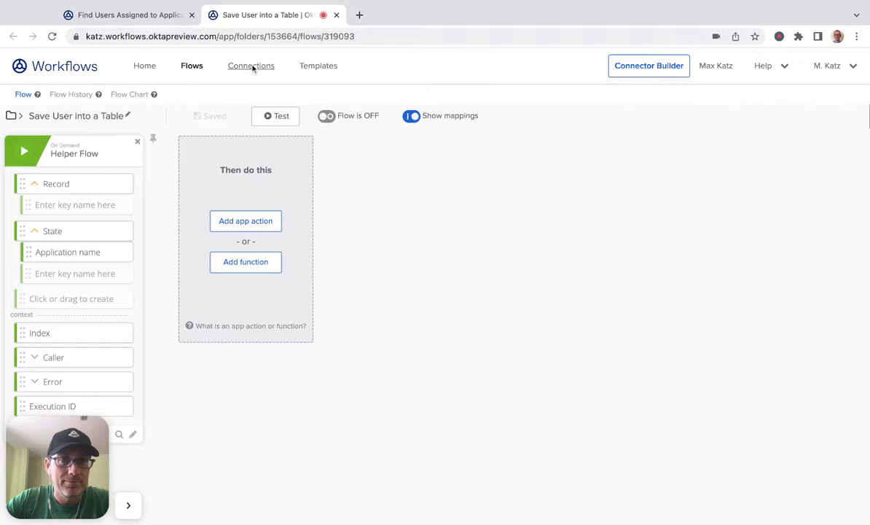
left_click(326, 116)
Open the helper flow's execution history, and run a test of the main flow from its own browser tab
left_click(76, 96)
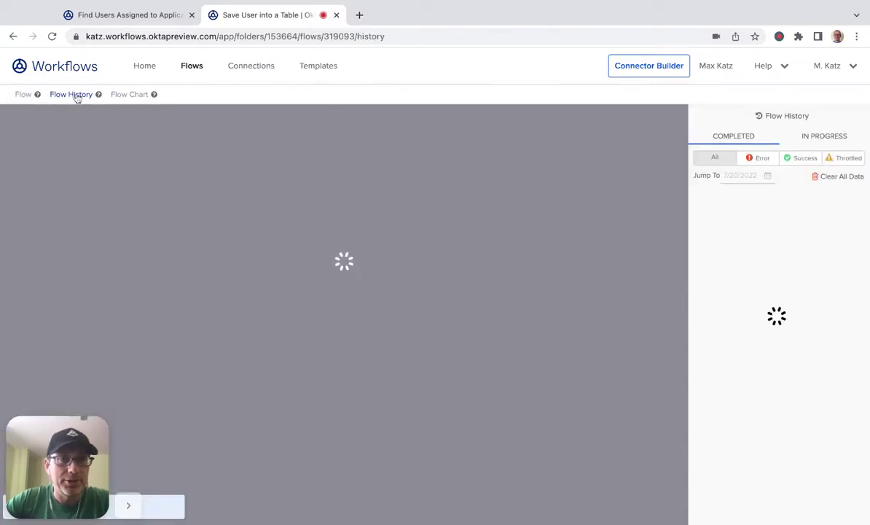
left_click(163, 17)
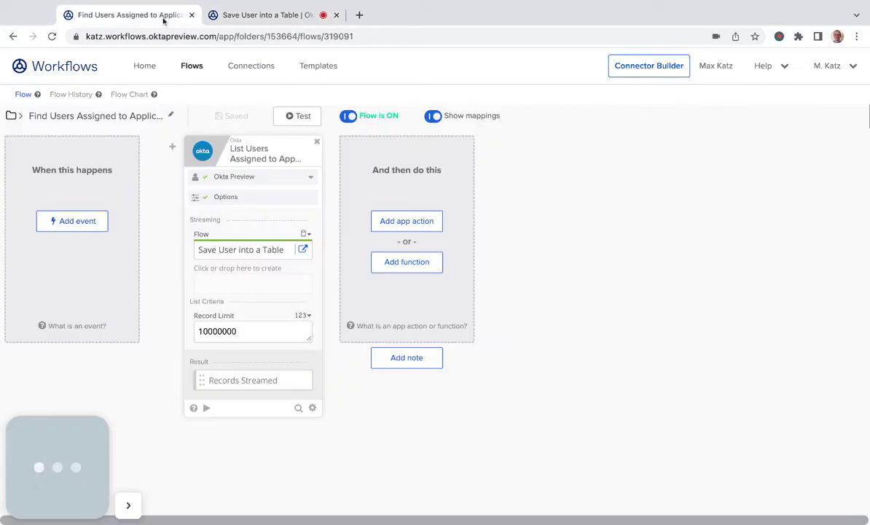
left_click(298, 116)
left_click(526, 420)
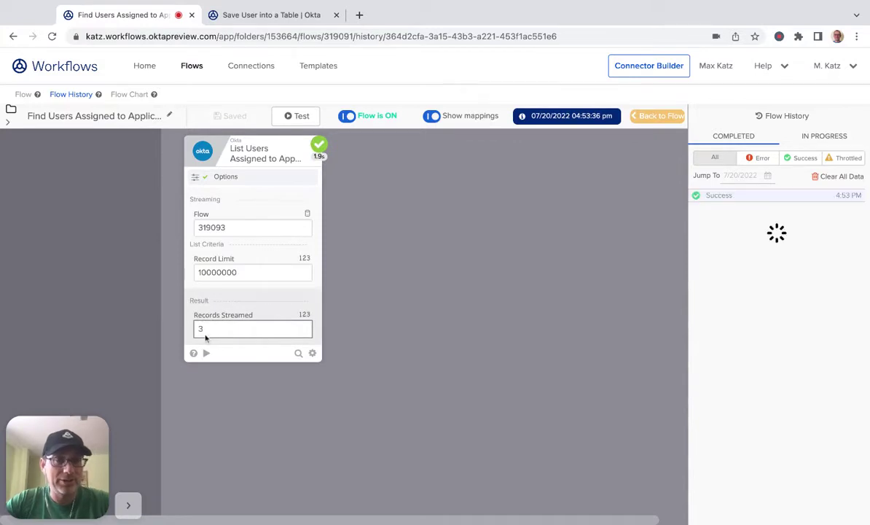
Examine the helper flow's executions and one run's Record details, expanding System Properties and Credentials
left_click(267, 16)
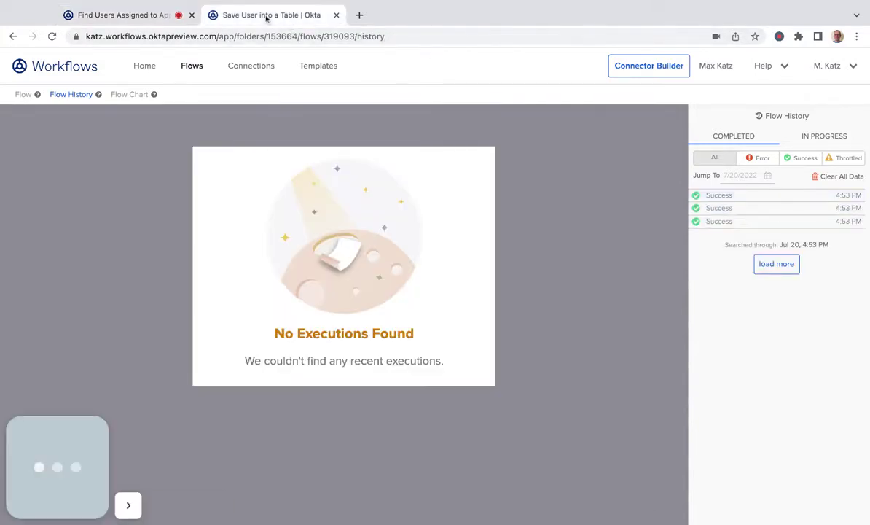
left_click(777, 223)
left_click(772, 211)
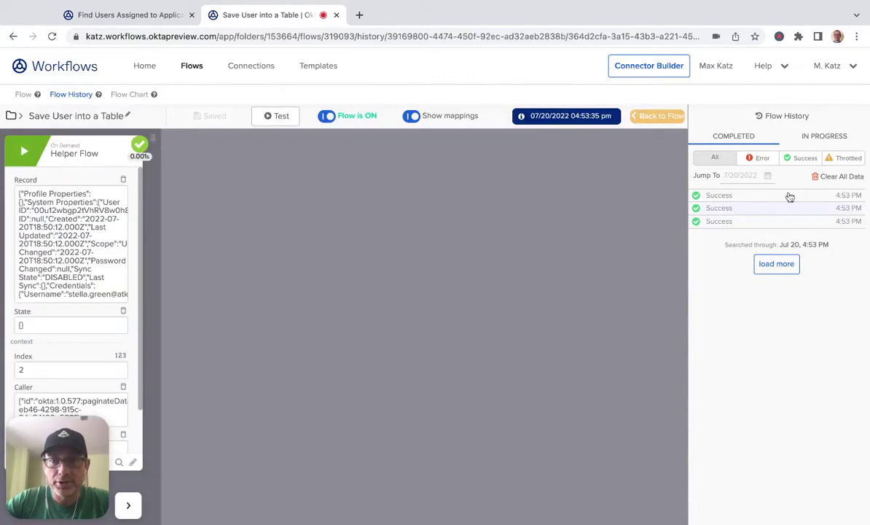
left_click(764, 194)
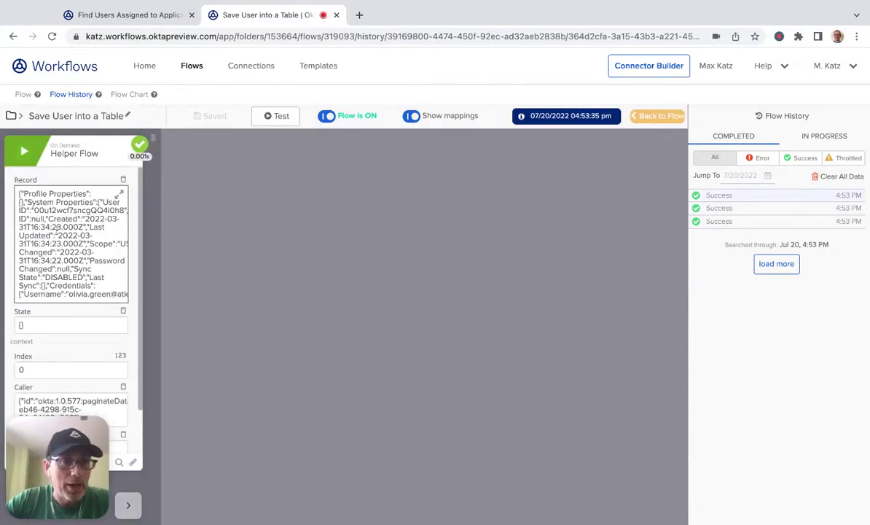
left_click(120, 196)
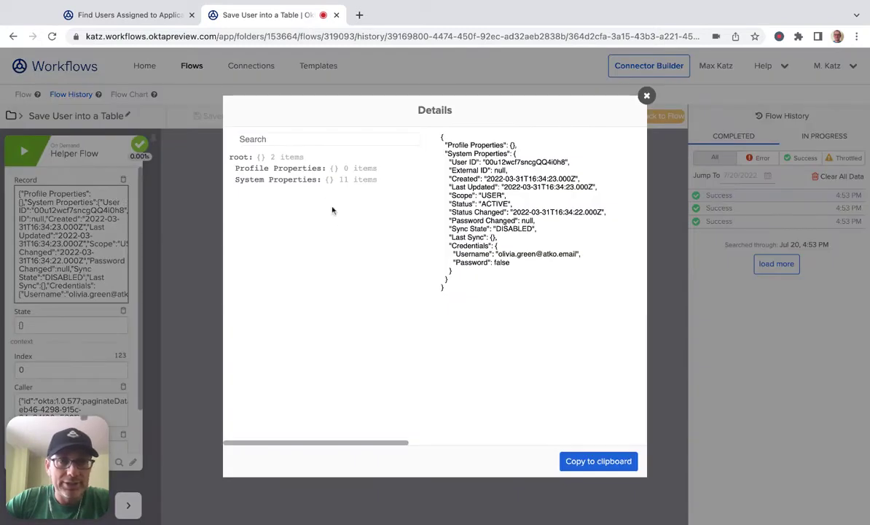
left_click(289, 179)
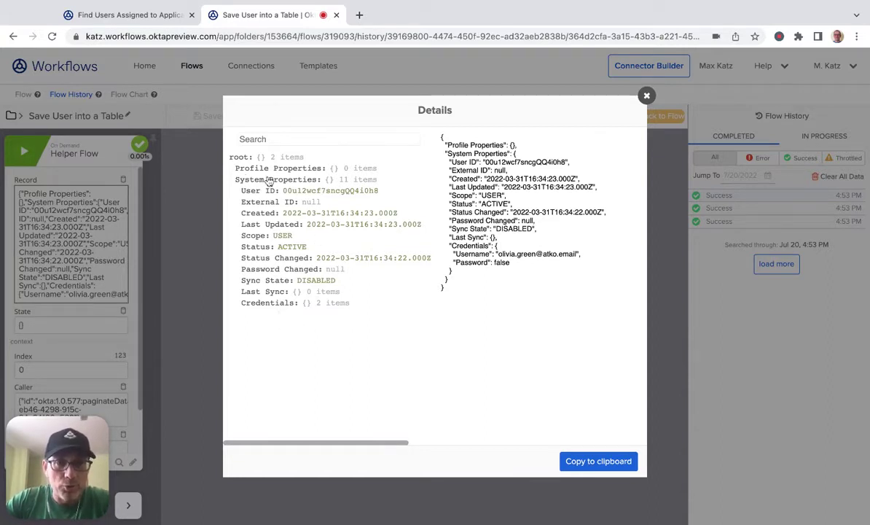
double_click(289, 181)
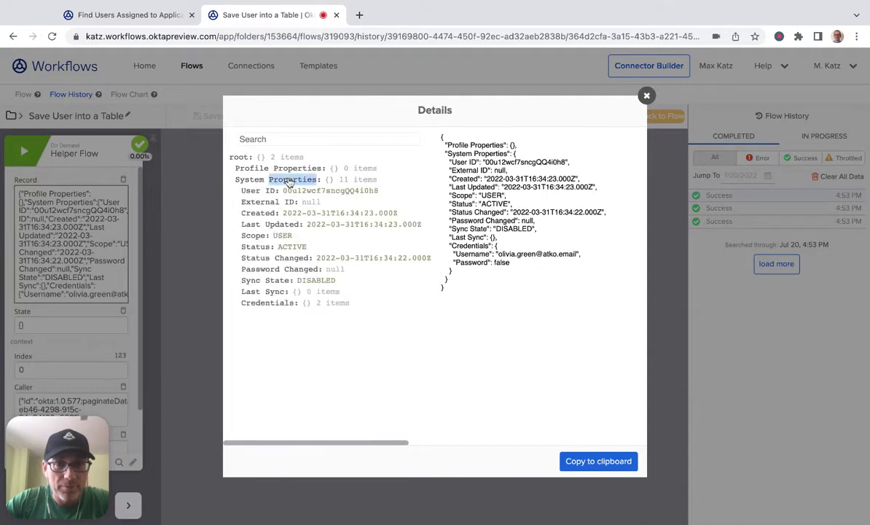
left_click(266, 303)
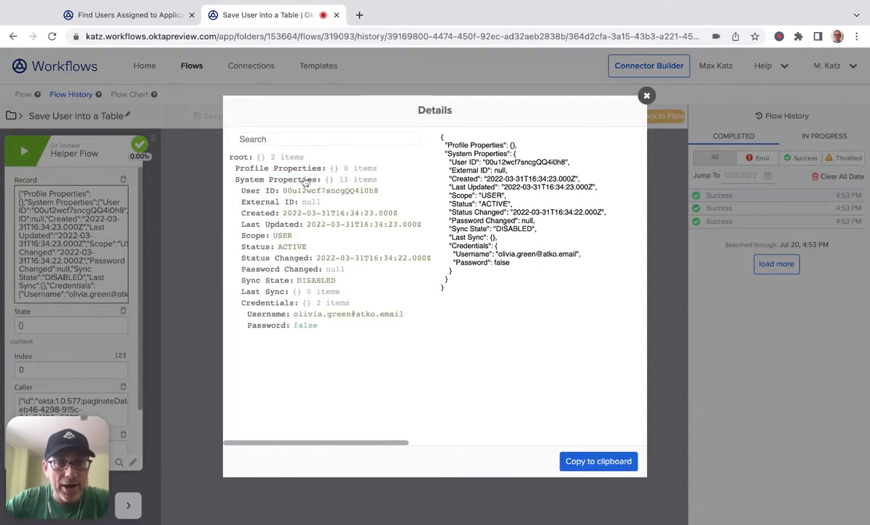
Copy the key name "System Properties" from the Record details and return to the helper flow's editor
left_click_drag(234, 180, 315, 186)
key("ctrl+c")
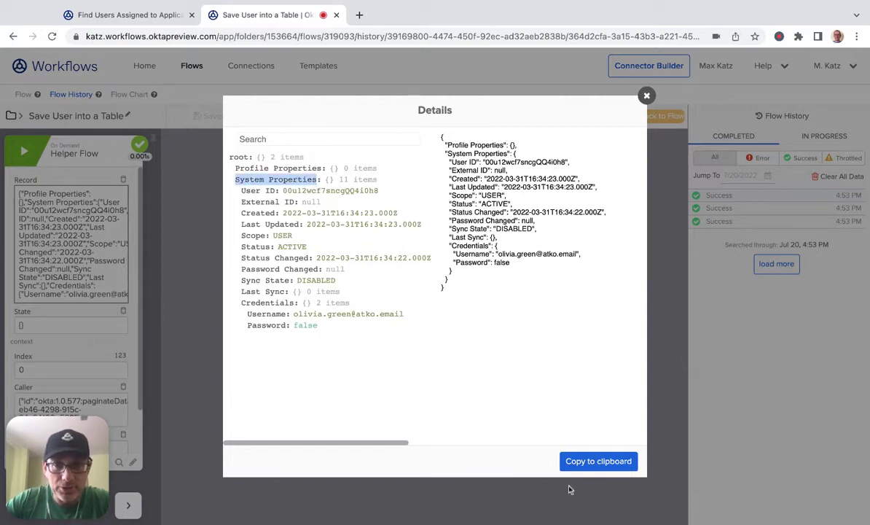
left_click(646, 95)
left_click(660, 116)
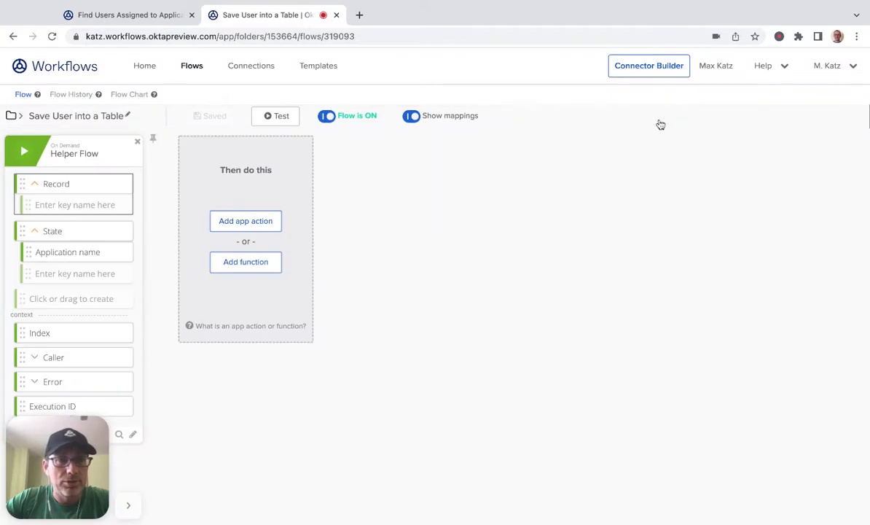
Add an Object Get function to the helper flow and map Record to its object input
left_click(246, 264)
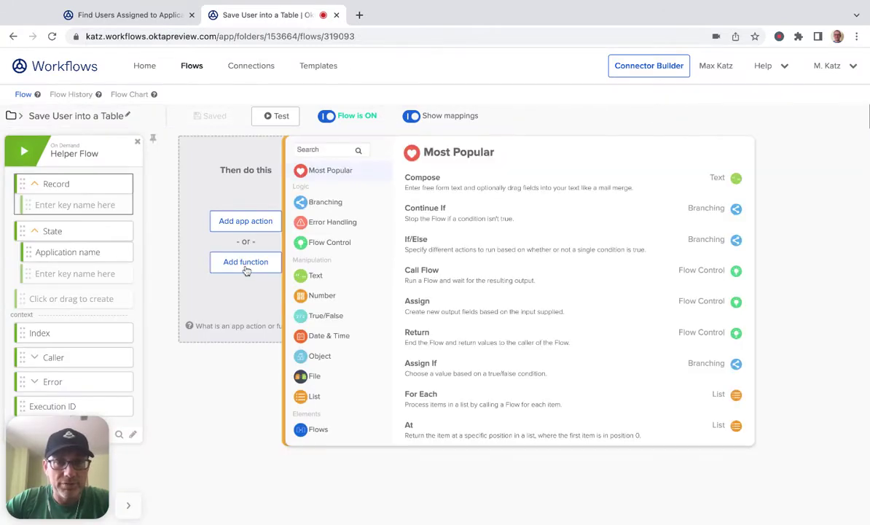
type("get")
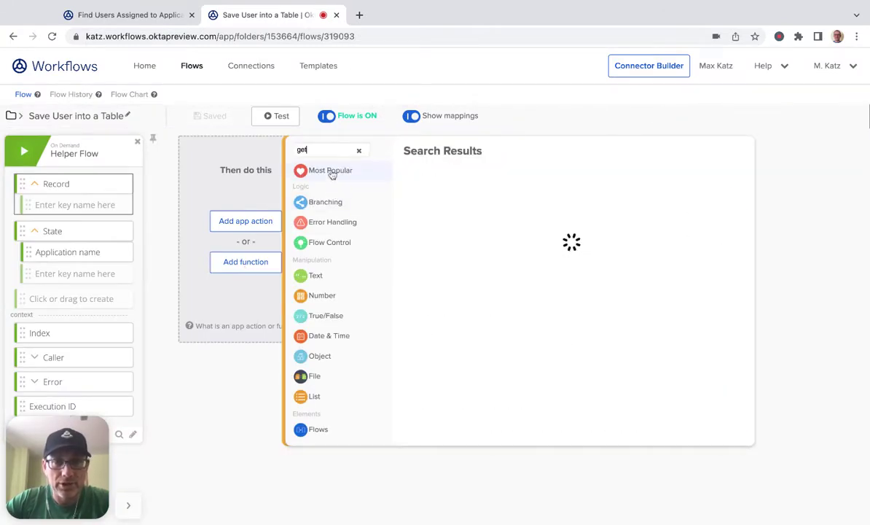
left_click(428, 241)
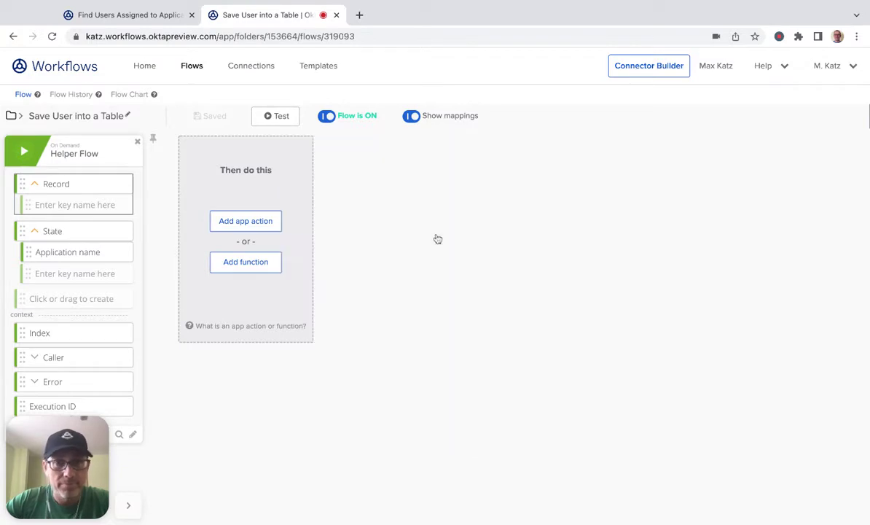
left_click_drag(84, 183, 248, 196)
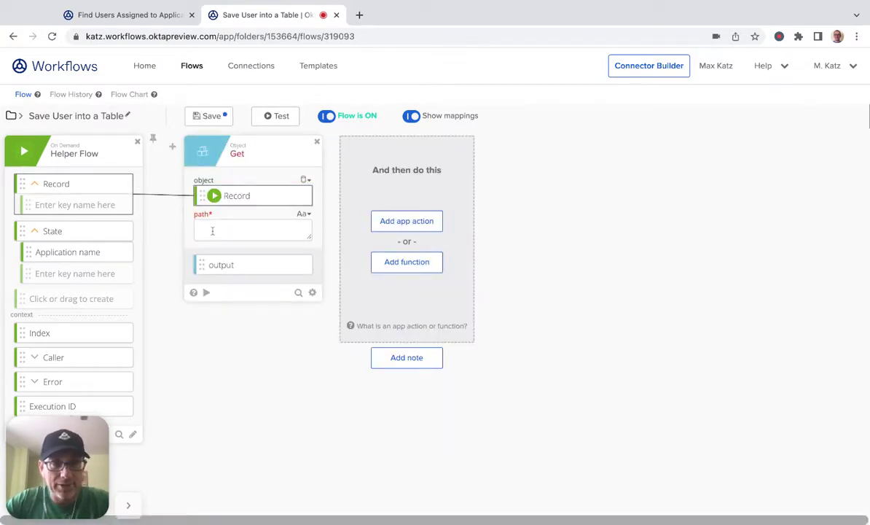
Set the Object Get function's path to System Properties.Credentials.Username
key("ctrl+v")
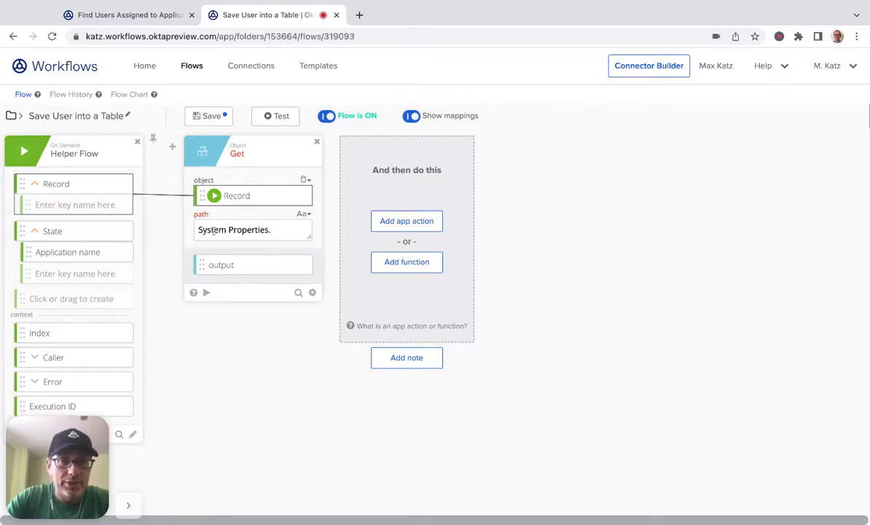
type(".Credentials.")
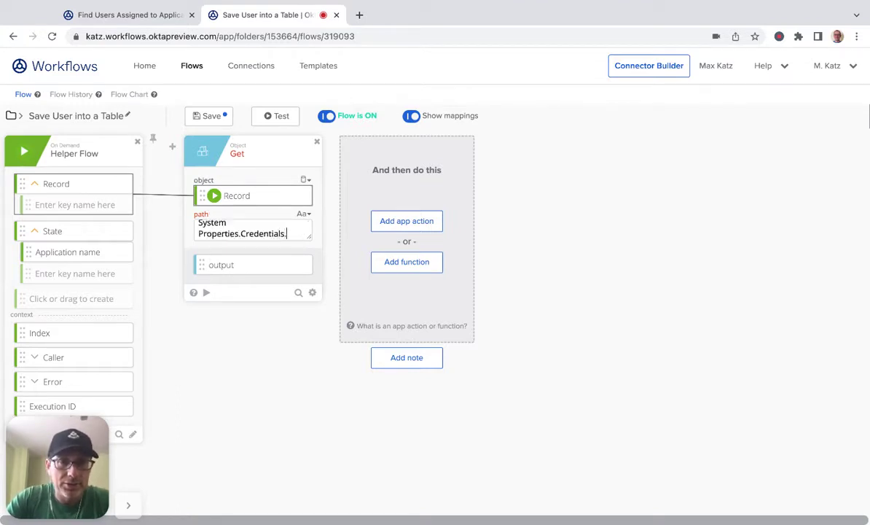
type("User")
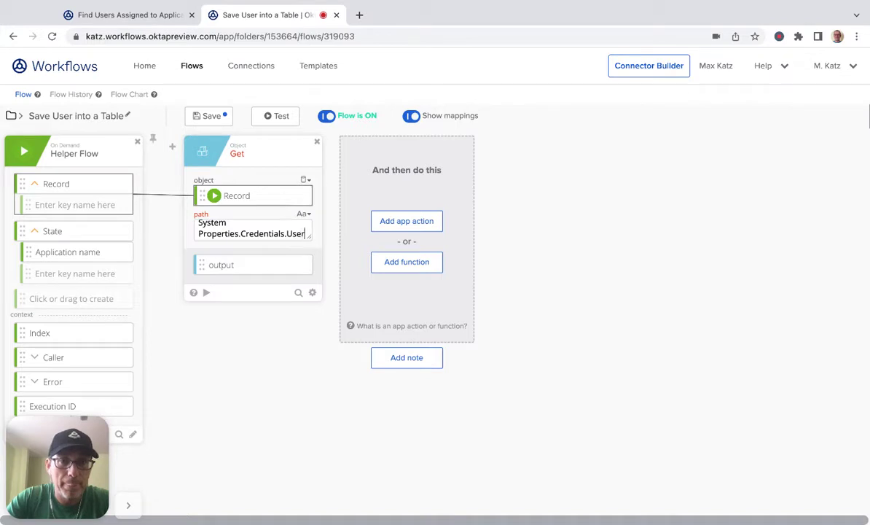
type("name")
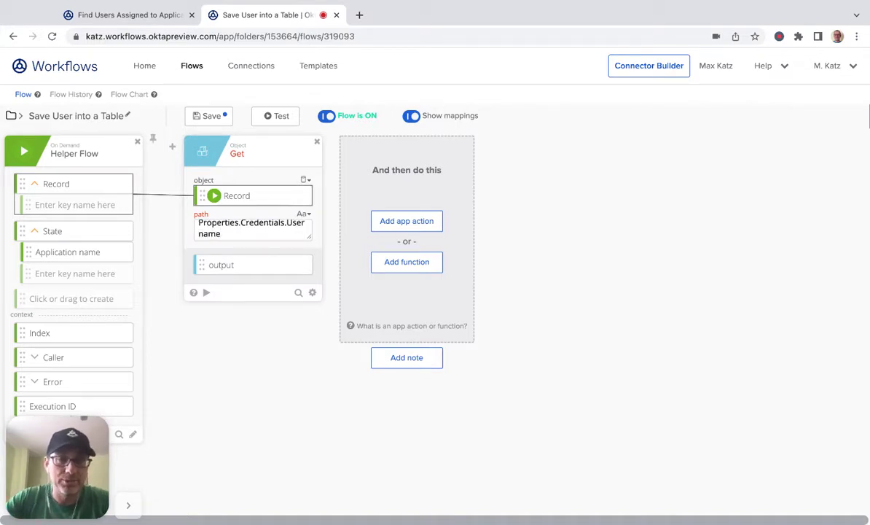
Rename the Object Get function's output field to username and save the helper flow
left_click(306, 266)
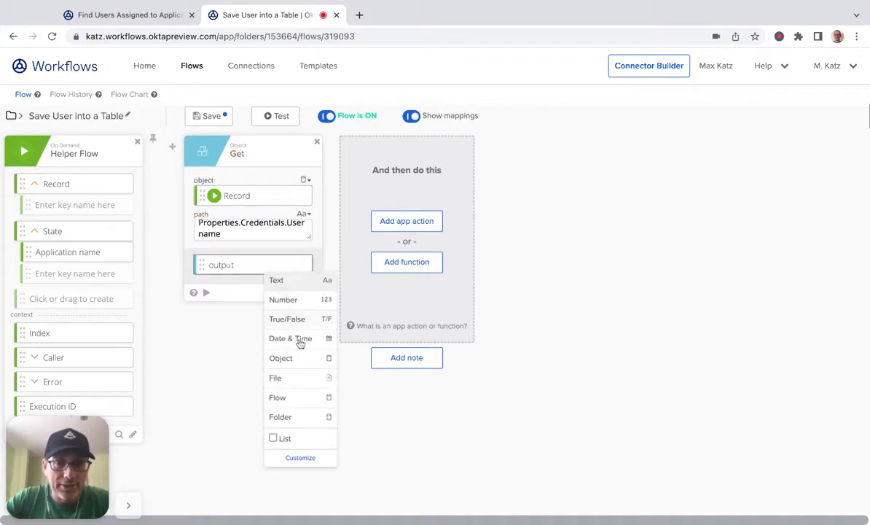
left_click(313, 459)
double_click(375, 149)
key("BackSpace")
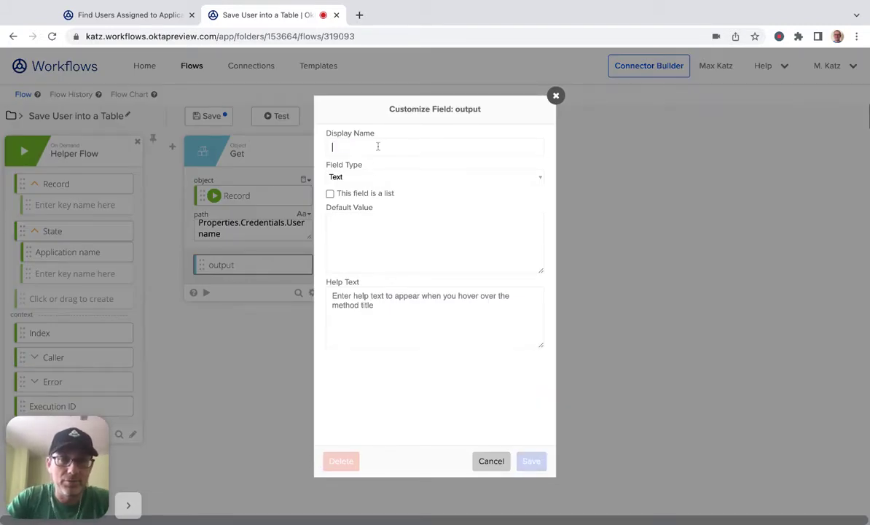
type("username")
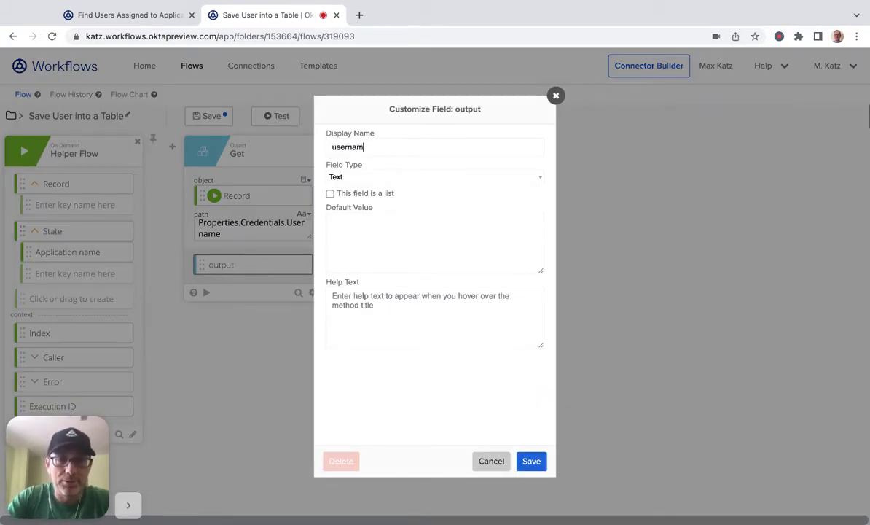
left_click(529, 462)
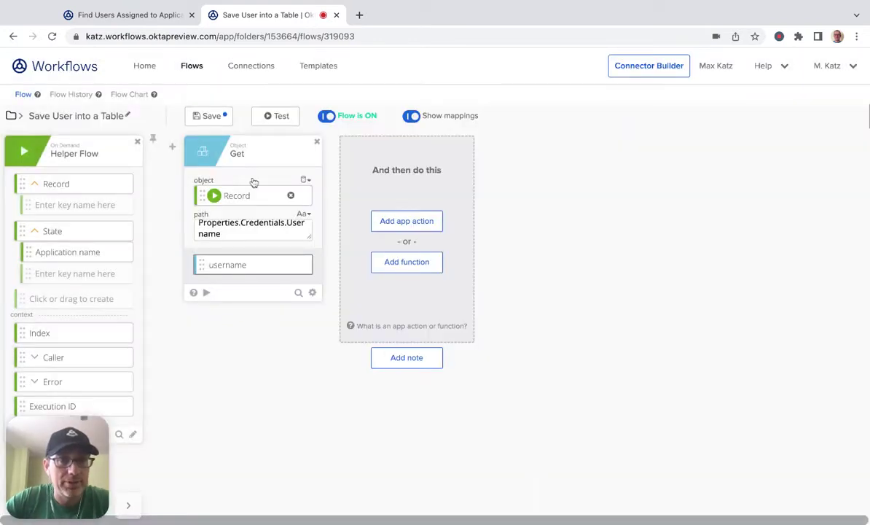
left_click(212, 117)
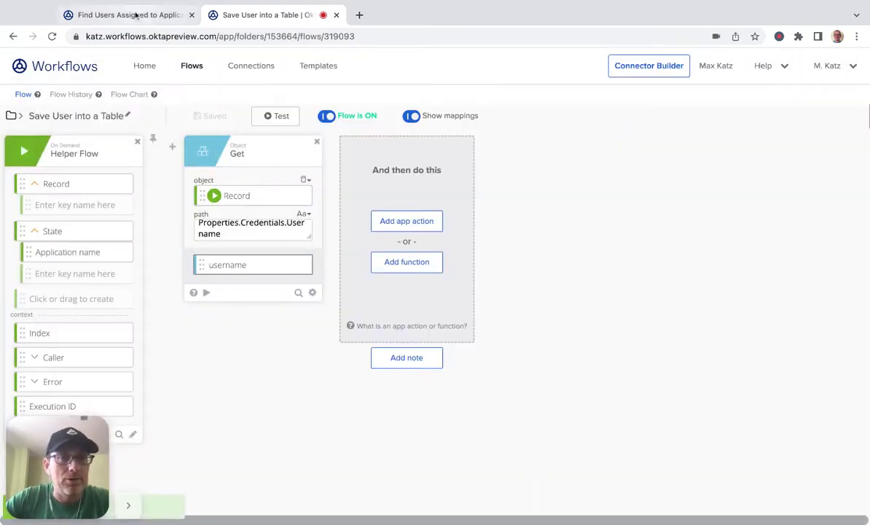
In the main flow, add a text input named Application name to the List Users card's streaming section
left_click(128, 15)
left_click(659, 115)
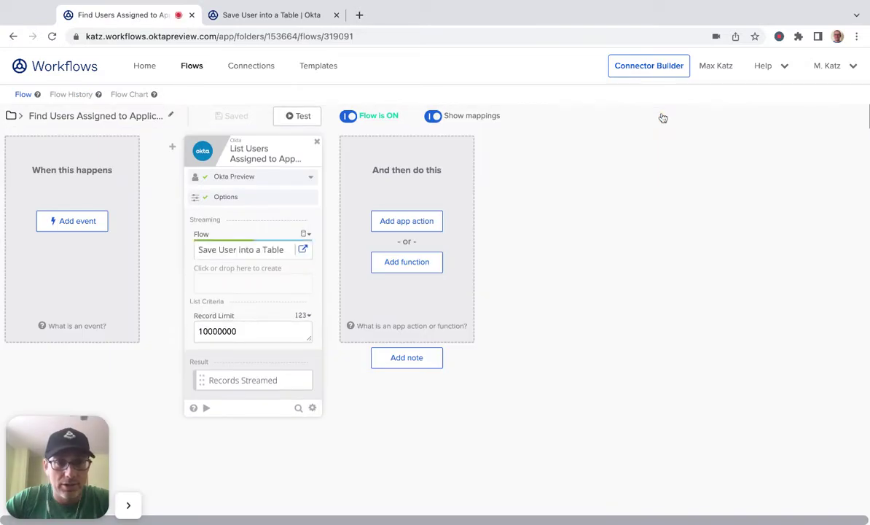
left_click(226, 287)
key("Return")
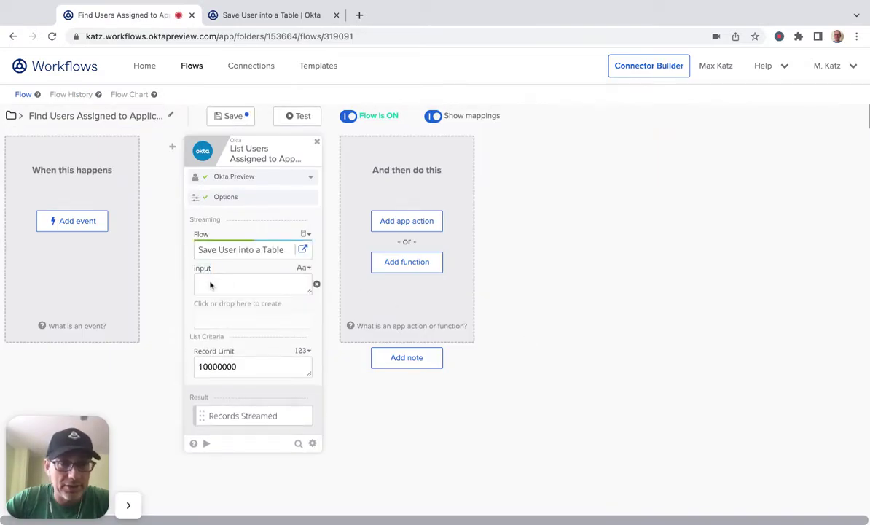
left_click(309, 269)
left_click(302, 438)
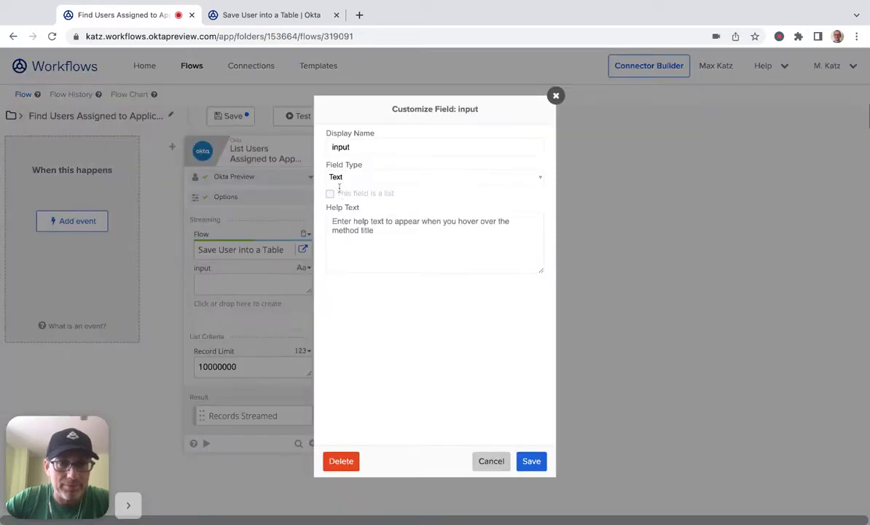
double_click(362, 147)
type("Application name")
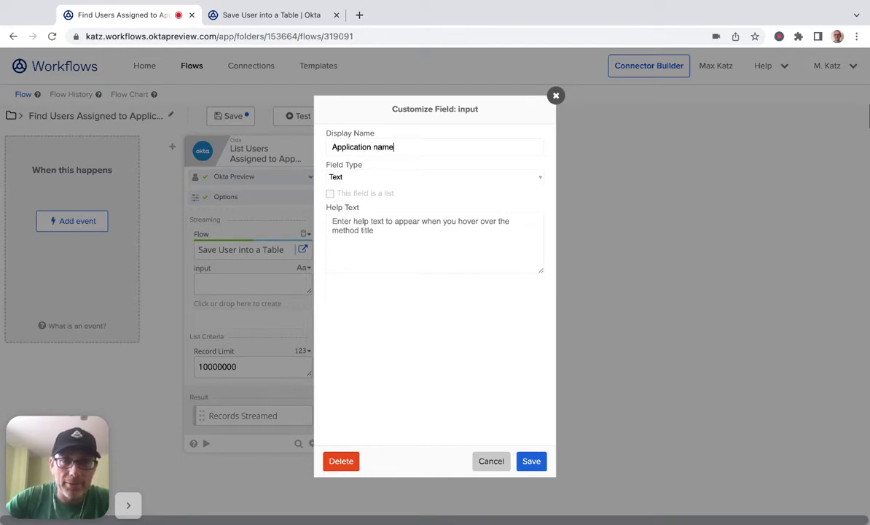
left_click(531, 460)
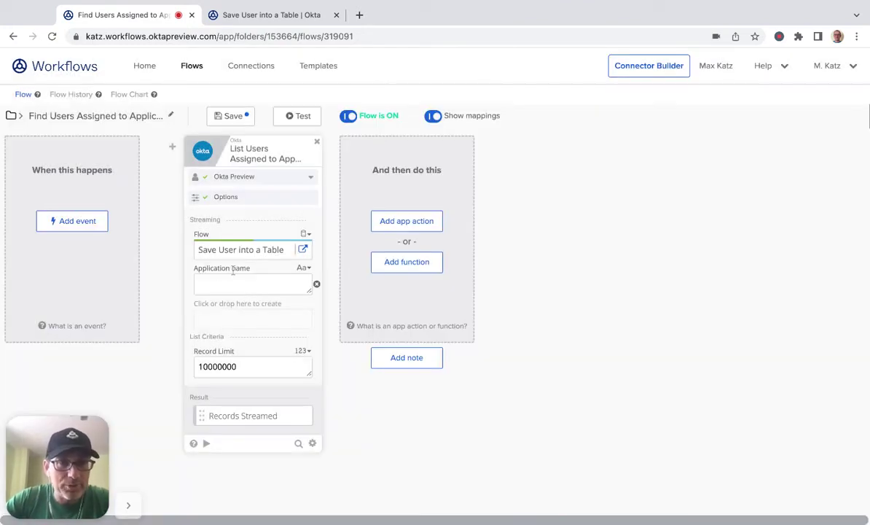
Set the streaming input Application name to Salesforce.com, save the main flow, and return to the helper flow
left_click(284, 16)
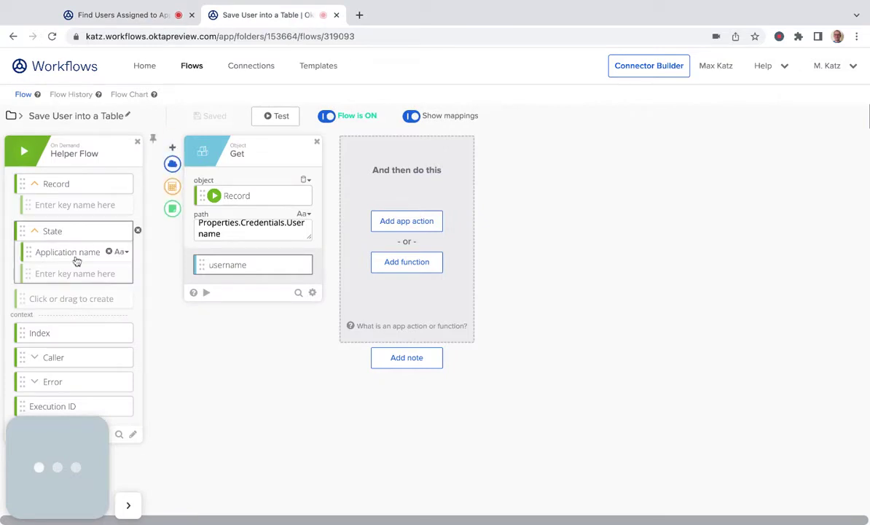
left_click(143, 16)
left_click(215, 285)
type("Salesf")
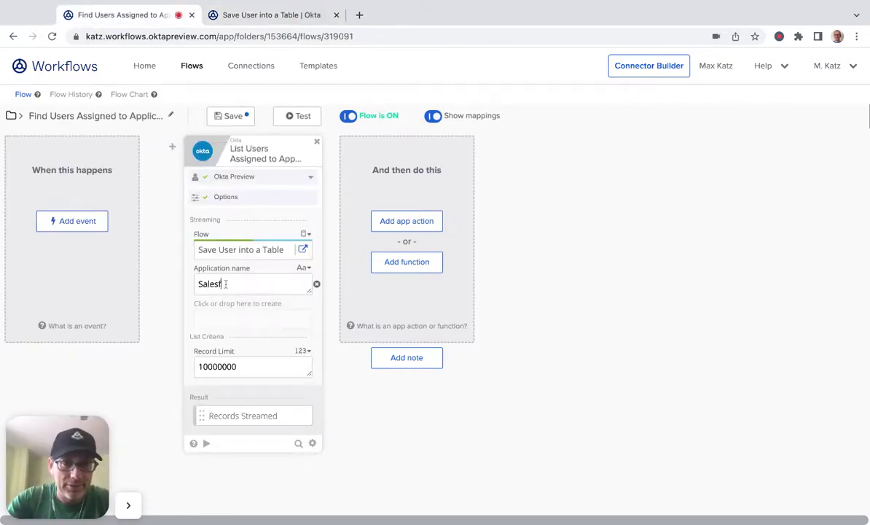
type("orce.com")
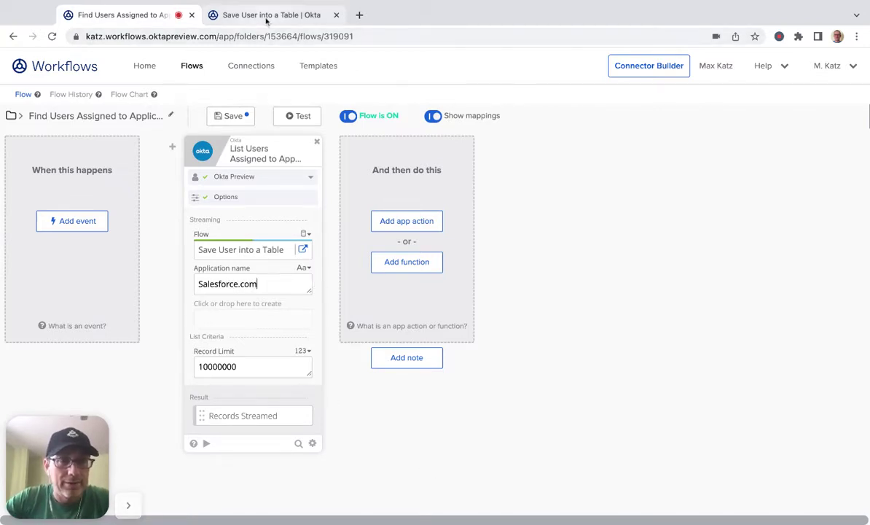
left_click(229, 116)
left_click(295, 15)
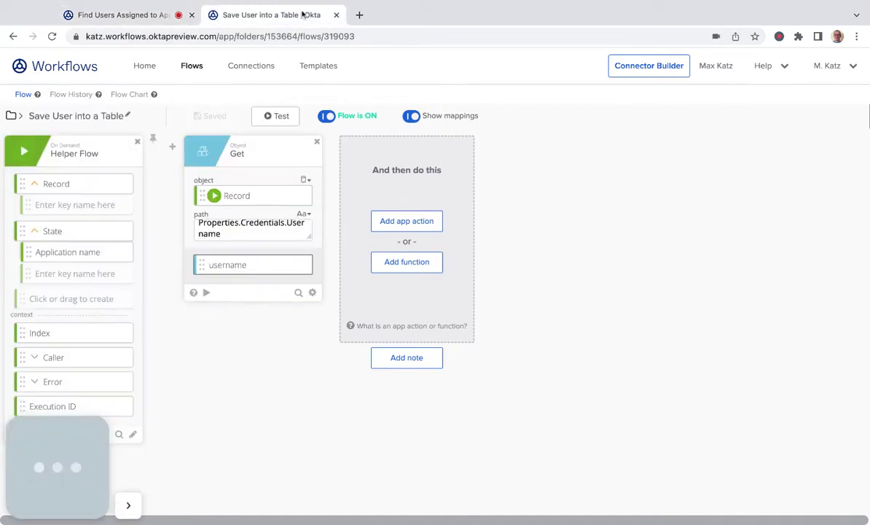
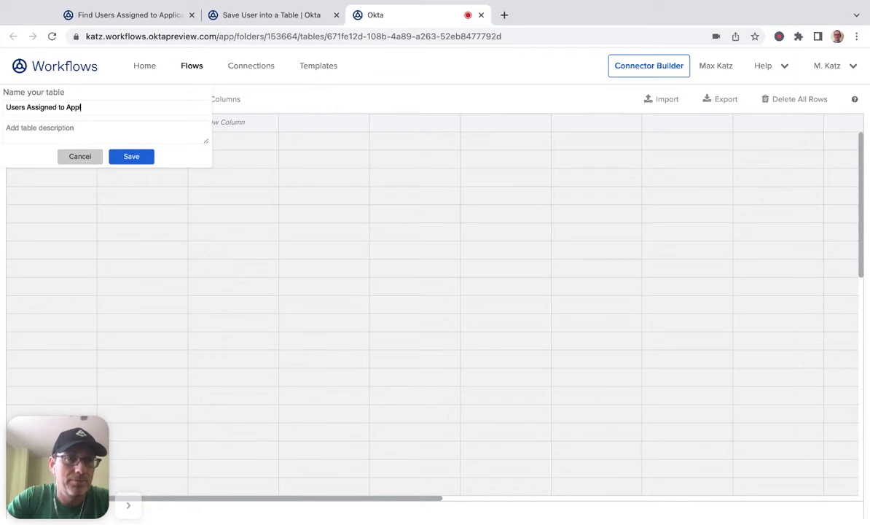
Name the new table Users Assigned to Application Table and save the name
type("n")
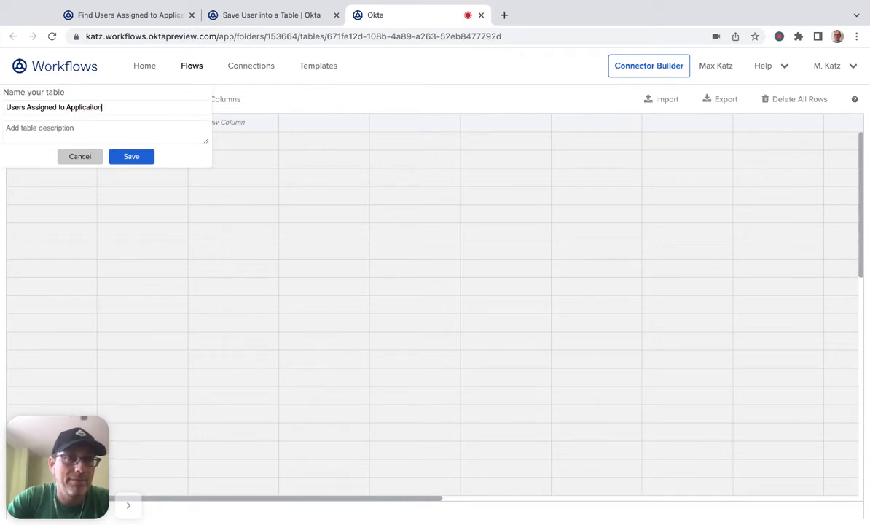
type(" Taioon T")
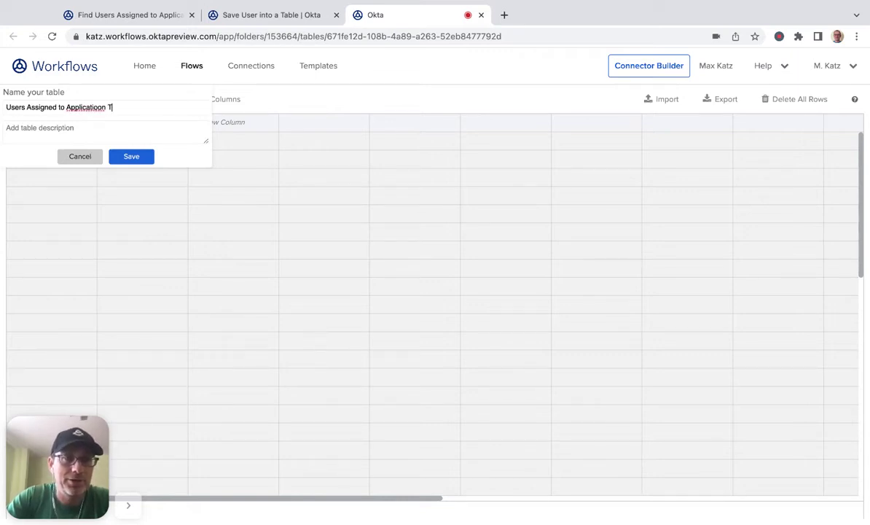
key("BackSpace")
key("BackSpace")
key("BackSpace")
key("BackSpace")
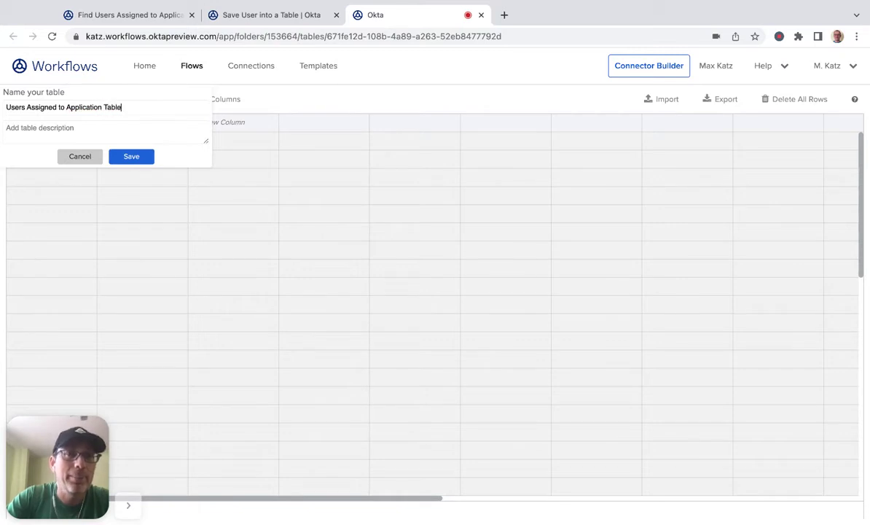
left_click(131, 157)
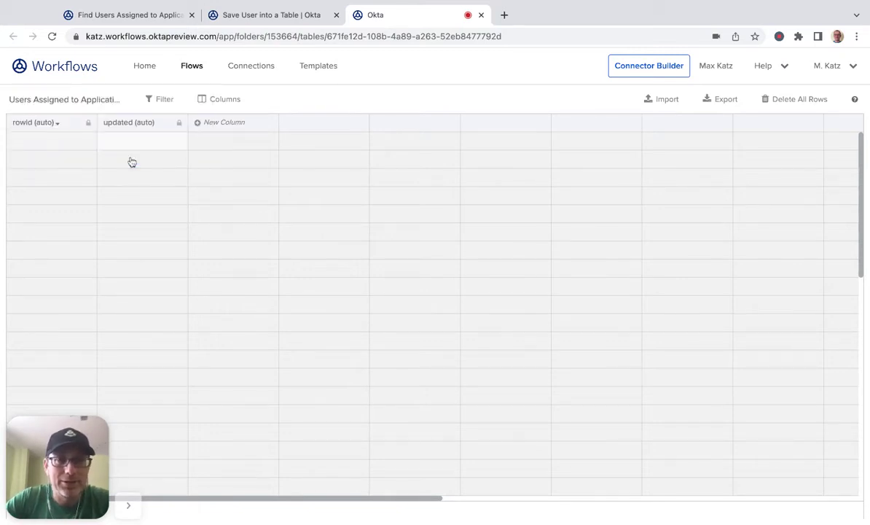
Create two text columns in the table, named Username and Application name
left_click(228, 124)
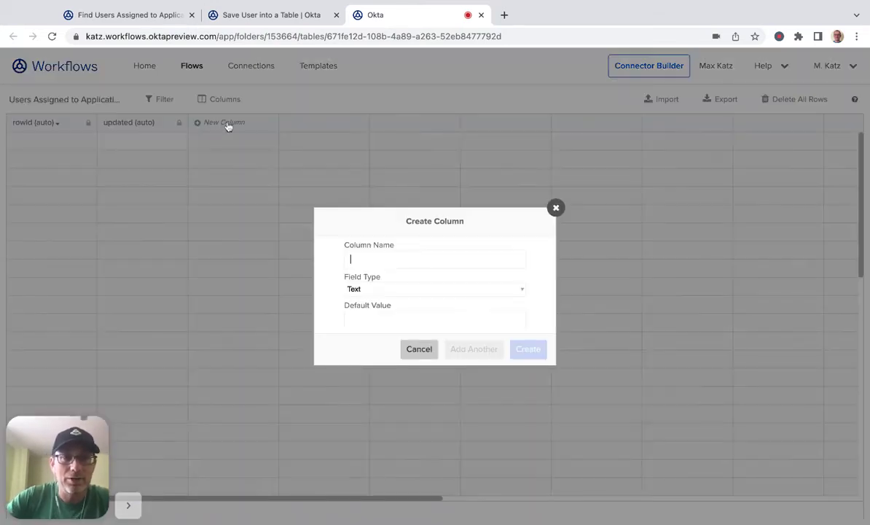
type("Username")
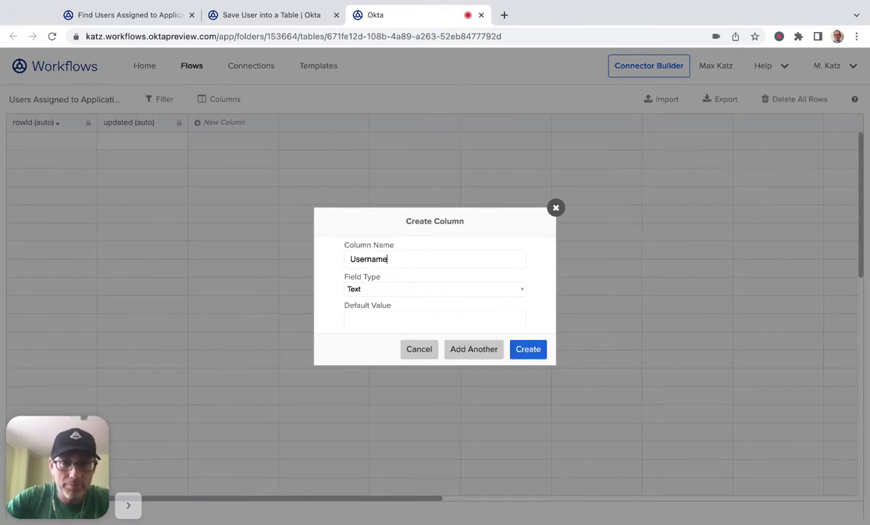
left_click(470, 349)
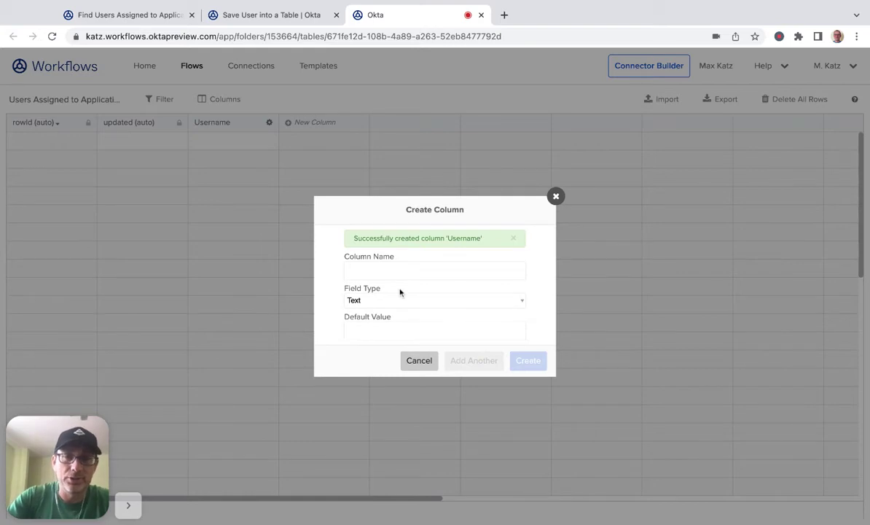
type("Apfp")
type("ication name")
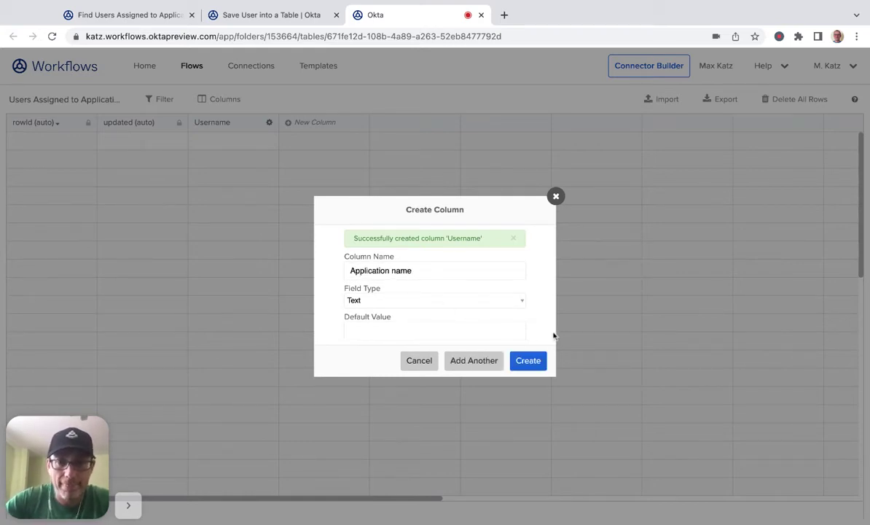
left_click(534, 362)
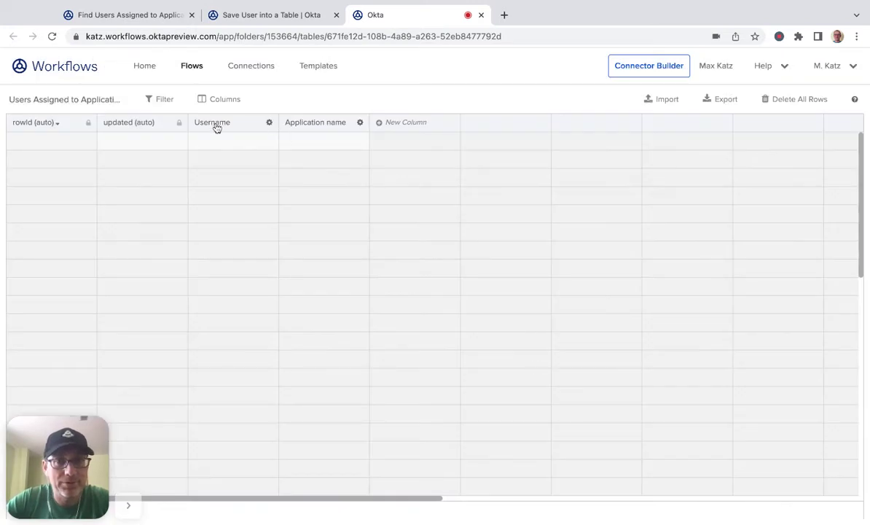
In the helper flow, set the Create Row card's table to Users Assigned to Application Table and save its options
left_click(303, 17)
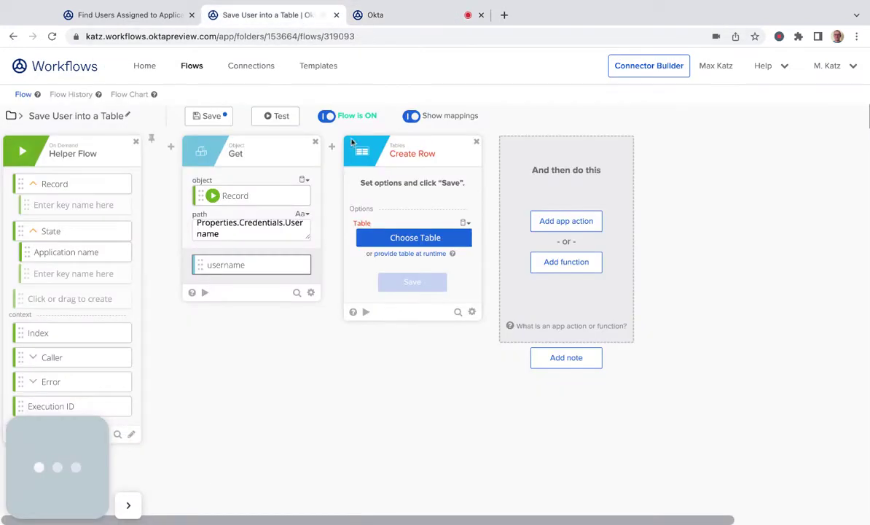
left_click(434, 238)
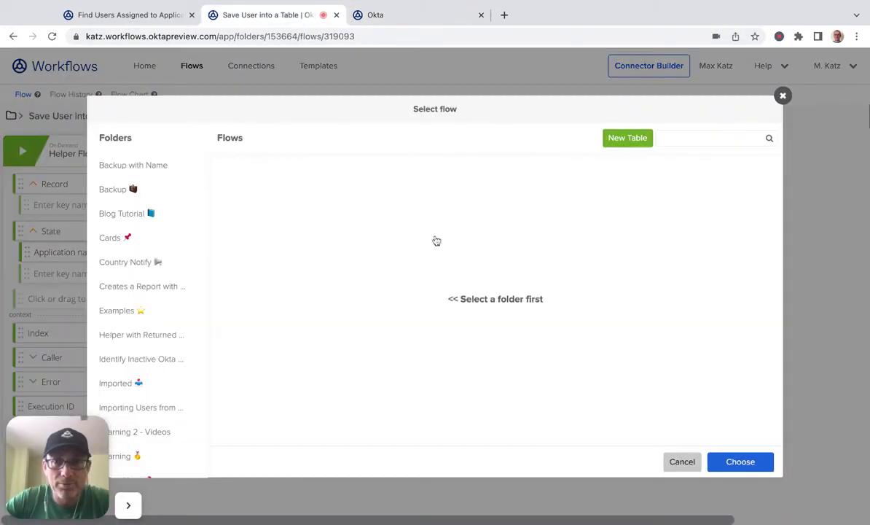
scroll(123, 298, "down", 4)
scroll(124, 297, "down", 5)
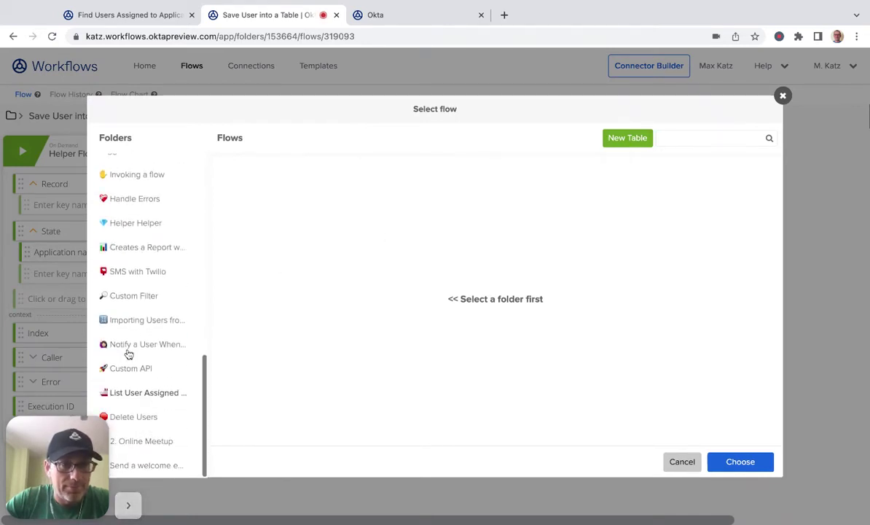
left_click(148, 393)
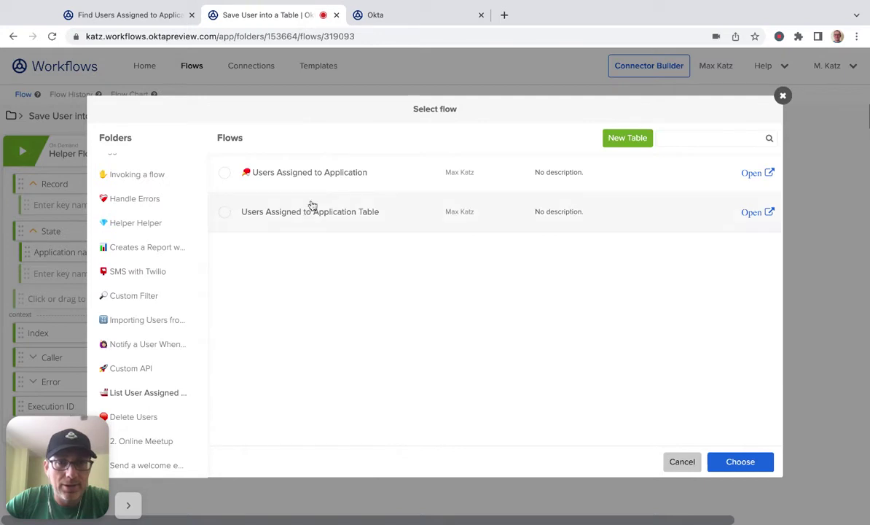
left_click(307, 212)
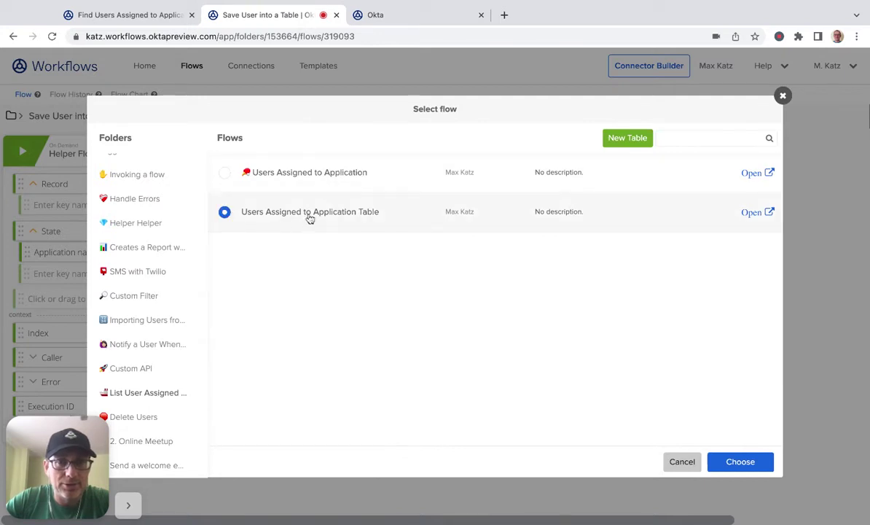
left_click(741, 462)
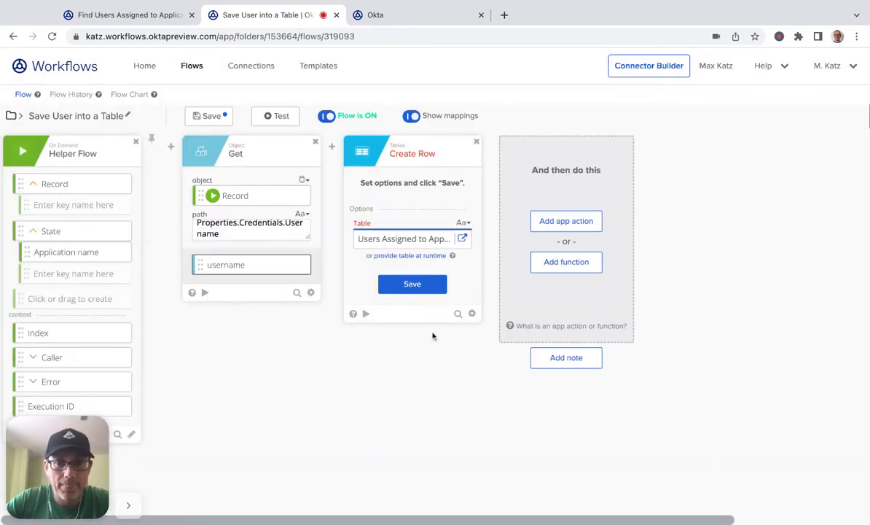
left_click(424, 284)
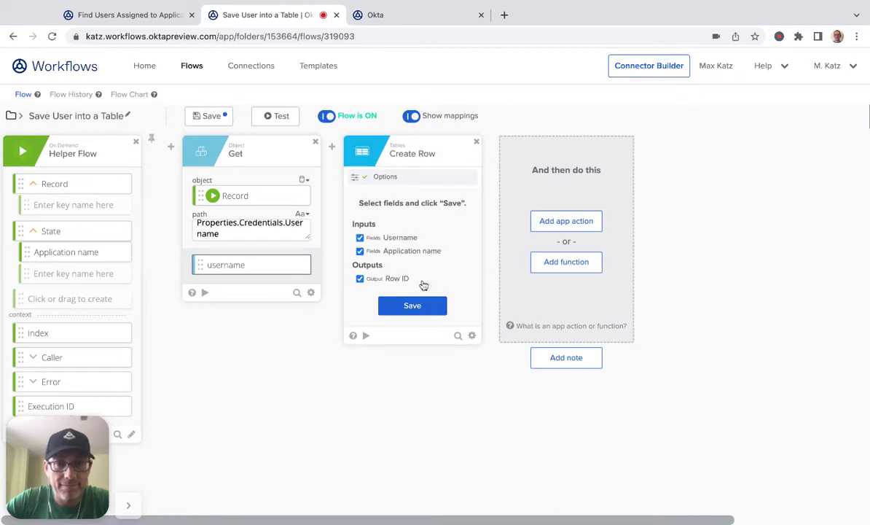
Save the Create Row card's fields, map username and Application name to its inputs, and save the helper flow
left_click(412, 306)
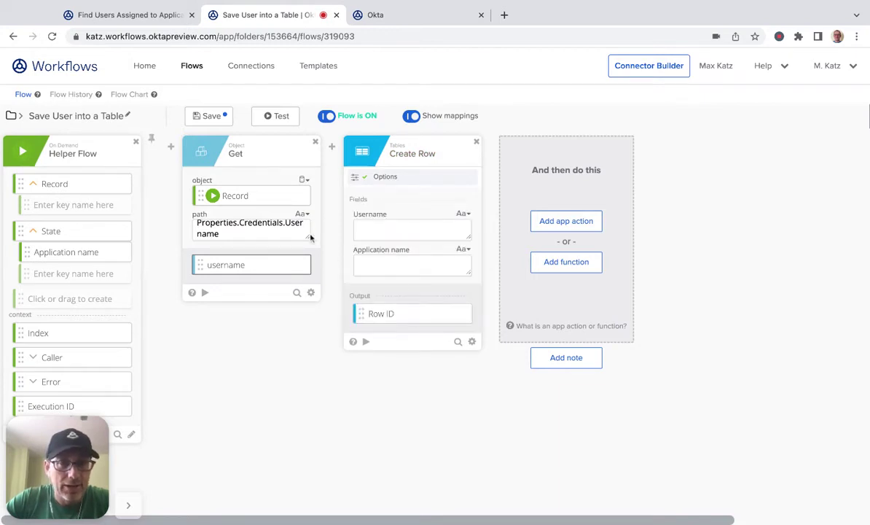
left_click_drag(252, 268, 414, 228)
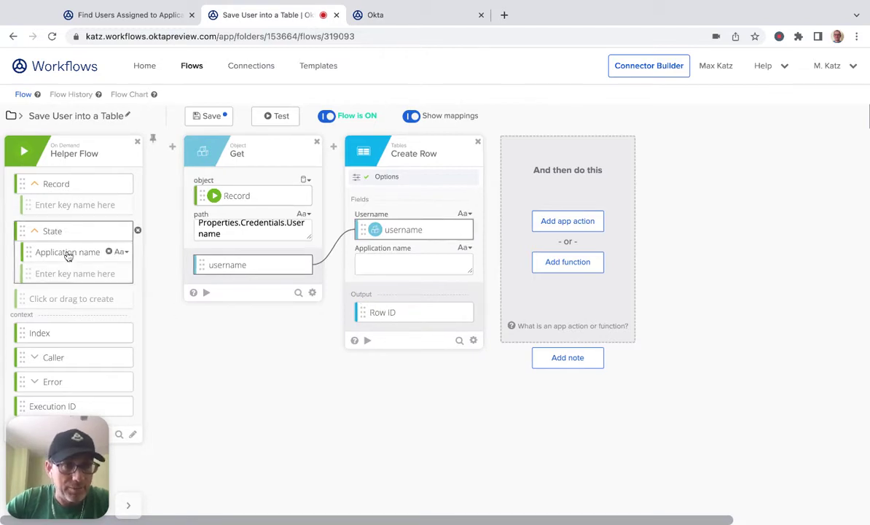
left_click_drag(67, 255, 397, 263)
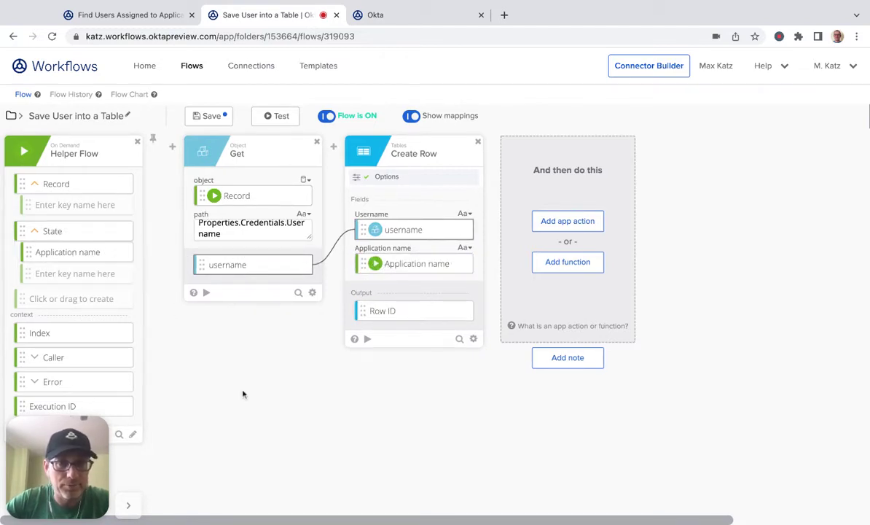
left_click(202, 117)
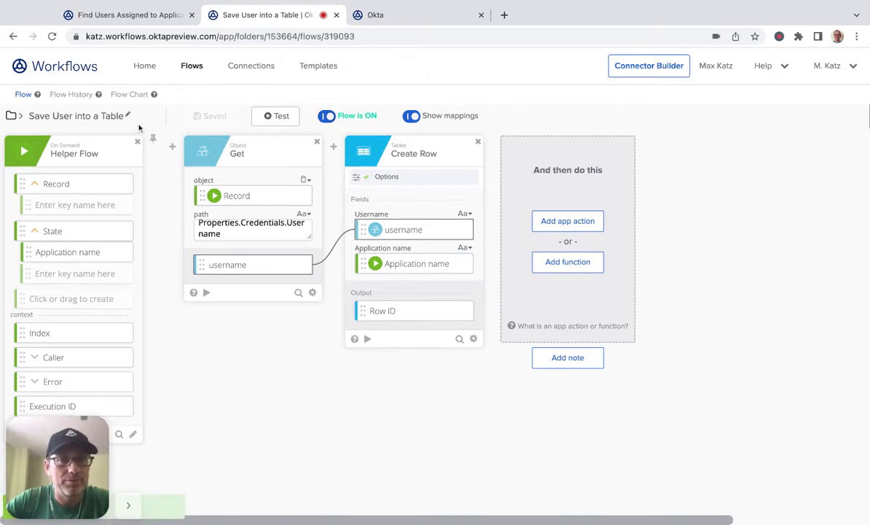
Return to the Find Users Assigned to Application main flow and run a test of it
left_click(146, 16)
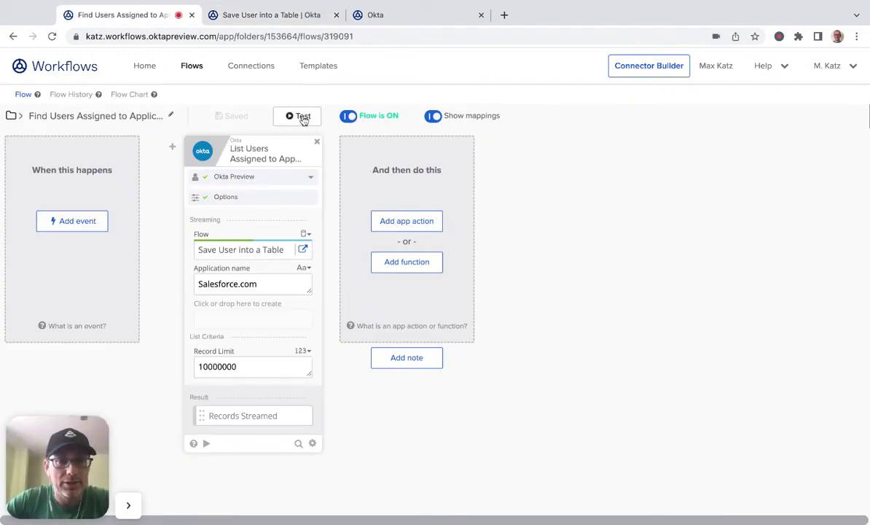
left_click(303, 120)
key("Return")
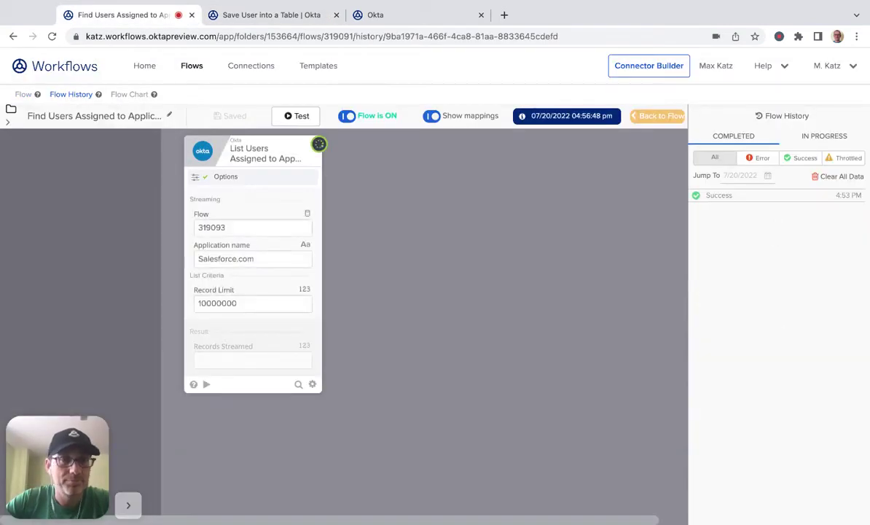
Examine the helper flow's execution history, and reload the table to check the saved rows
left_click(293, 15)
left_click(72, 96)
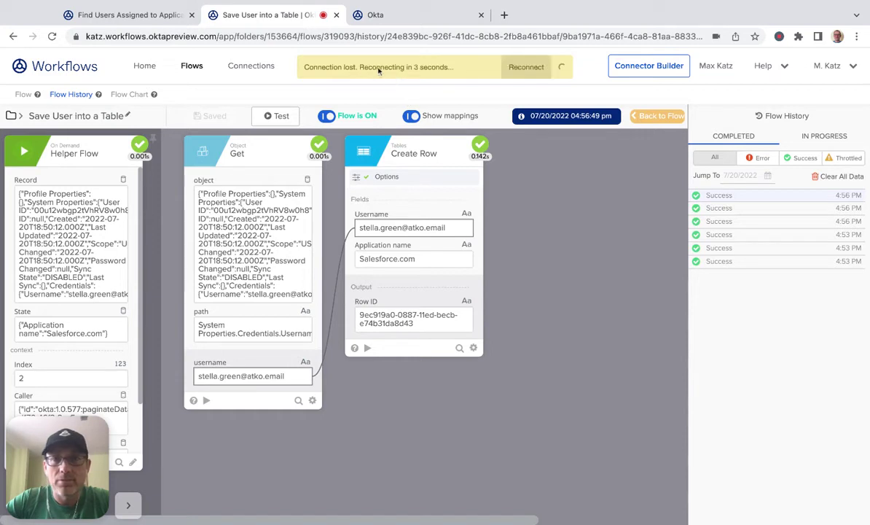
left_click(531, 73)
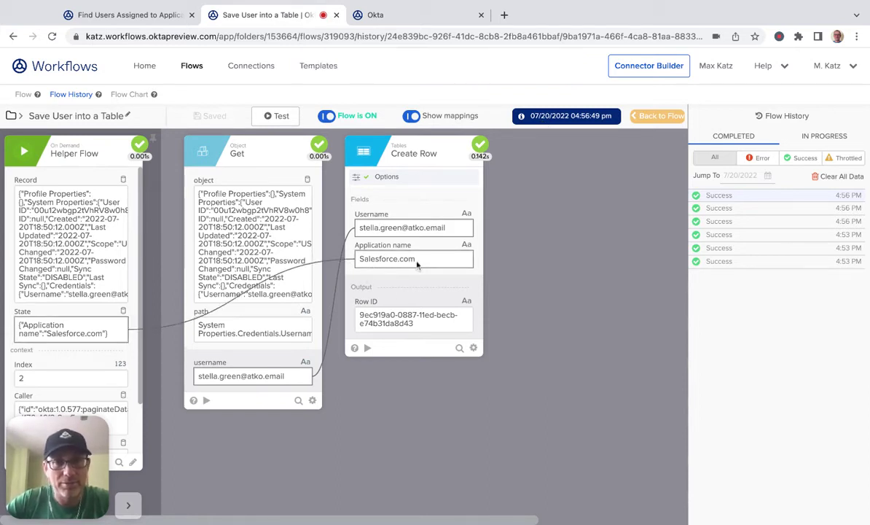
left_click(418, 16)
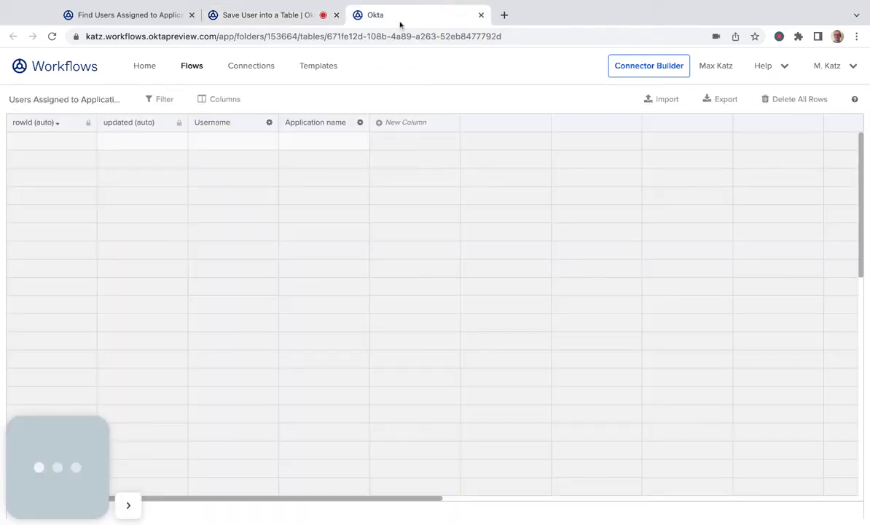
left_click(52, 36)
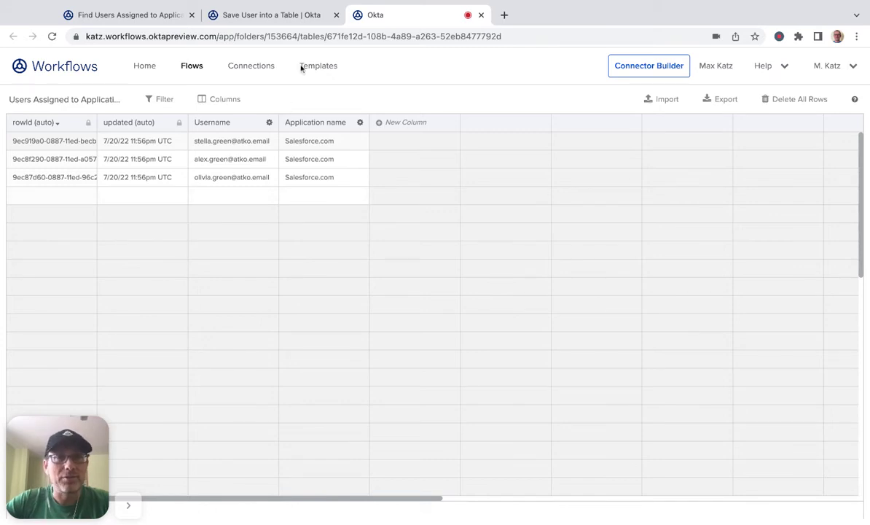
Return to editing the main flow and add a Clear Table card before the List Users Assigned to Application card
left_click(146, 15)
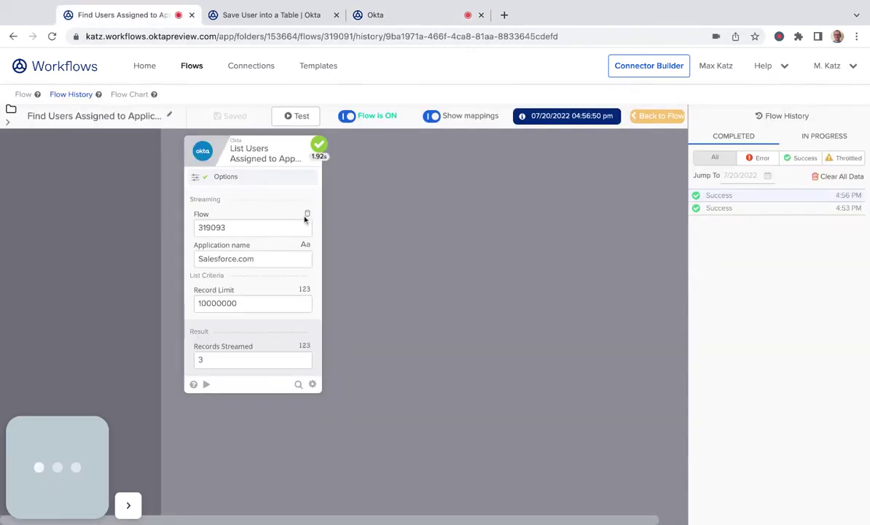
left_click(674, 117)
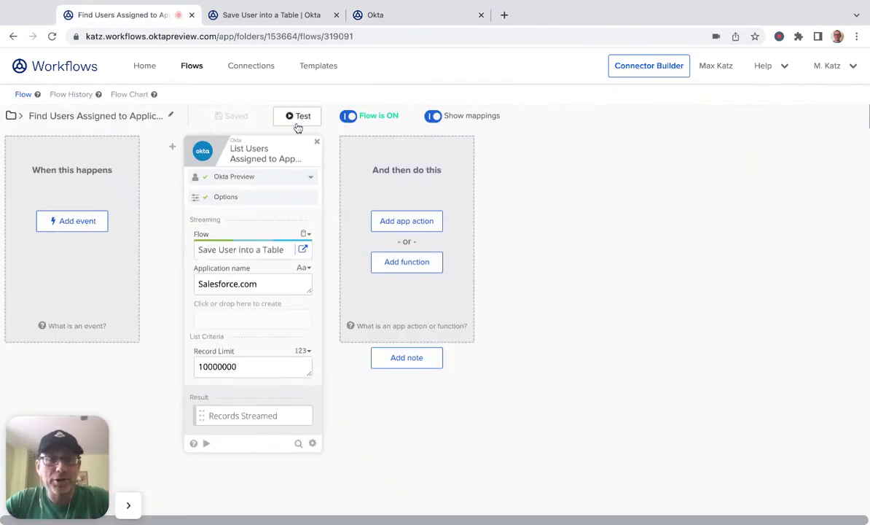
mouse_move(172, 148)
left_click(172, 189)
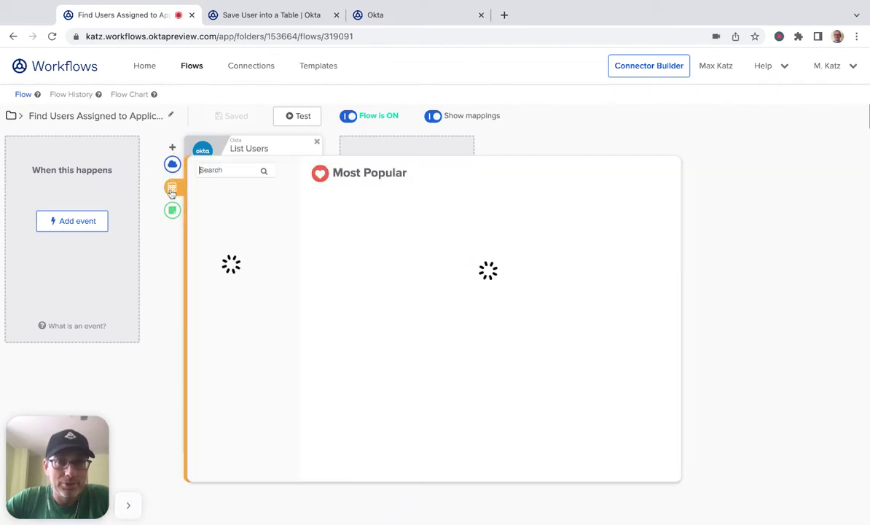
scroll(247, 356, "down", 3)
left_click(223, 323)
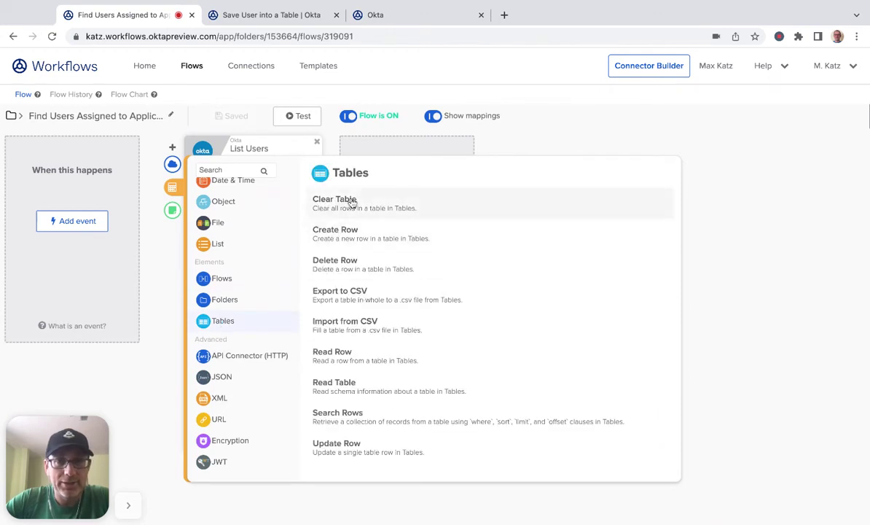
left_click(355, 202)
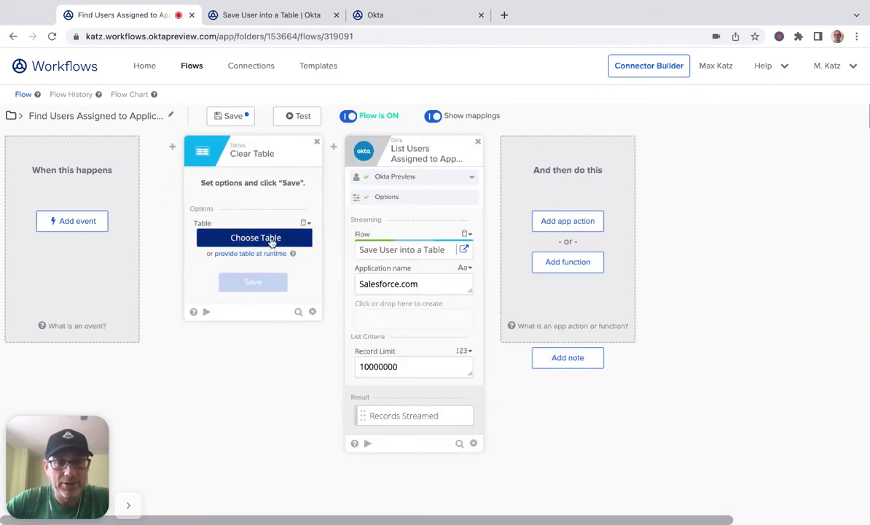
Set the Clear Table card's table to Users Assigned to Application Table, keep the Cleared Rows output, and save the card and flow
left_click(272, 245)
scroll(167, 305, "down", 6)
scroll(167, 306, "down", 1)
scroll(168, 357, "down", 3)
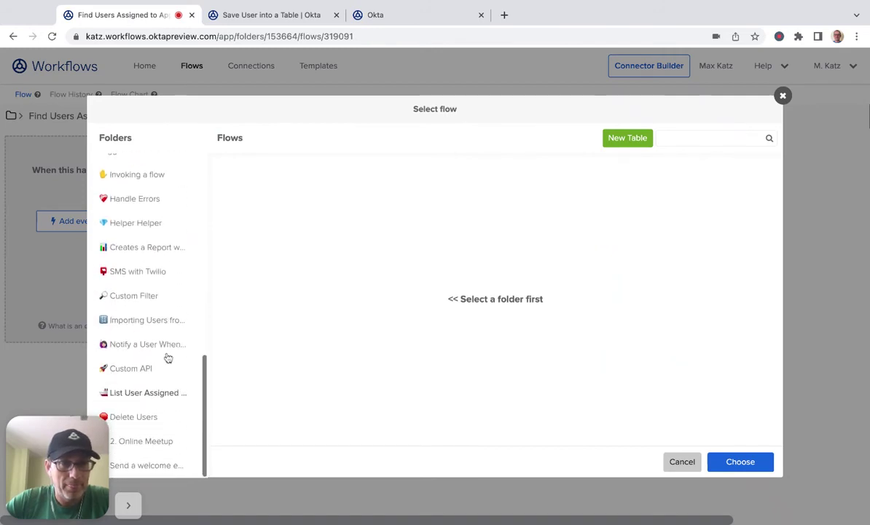
left_click(161, 394)
left_click(356, 211)
left_click(750, 464)
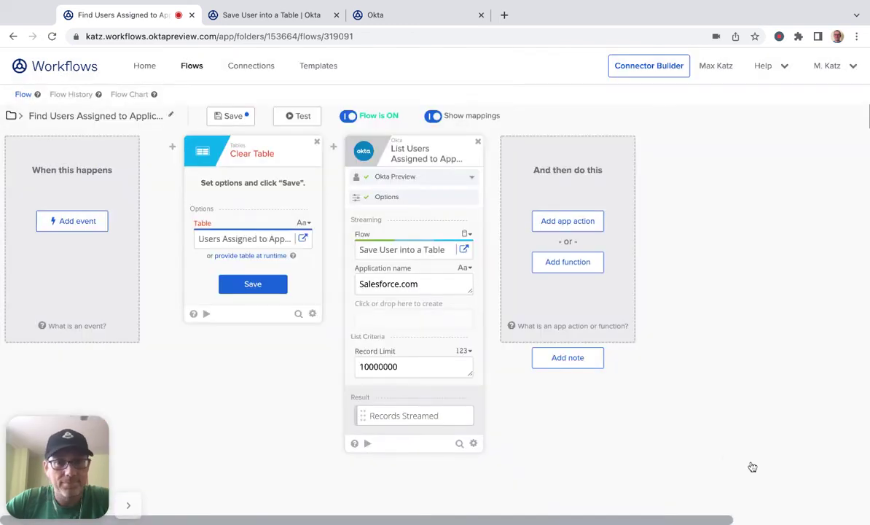
left_click(265, 284)
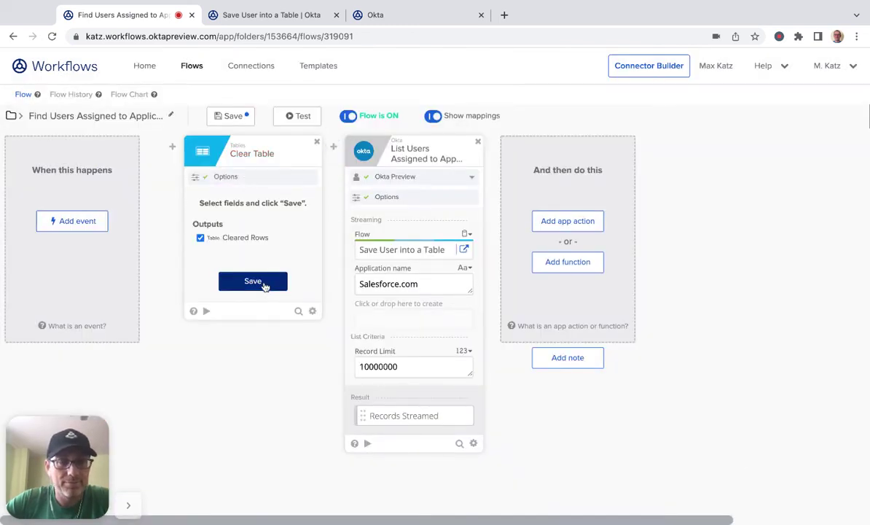
left_click(265, 284)
left_click(229, 115)
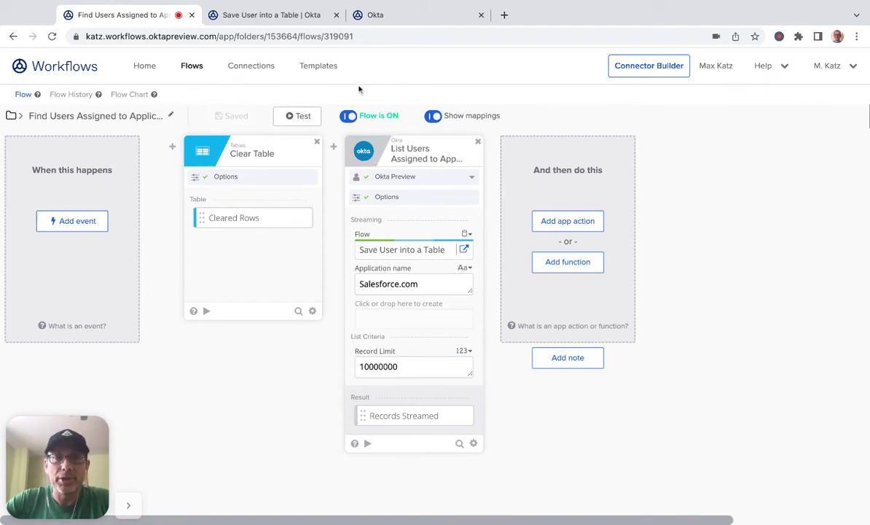
Test the main flow with the Clear Table card and examine the helper flow's latest executions in its history
left_click(307, 121)
key("Return")
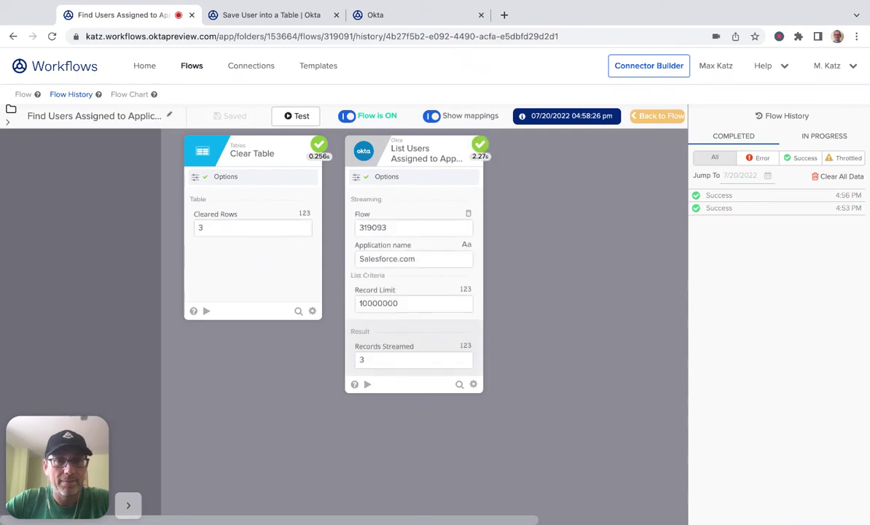
left_click(255, 15)
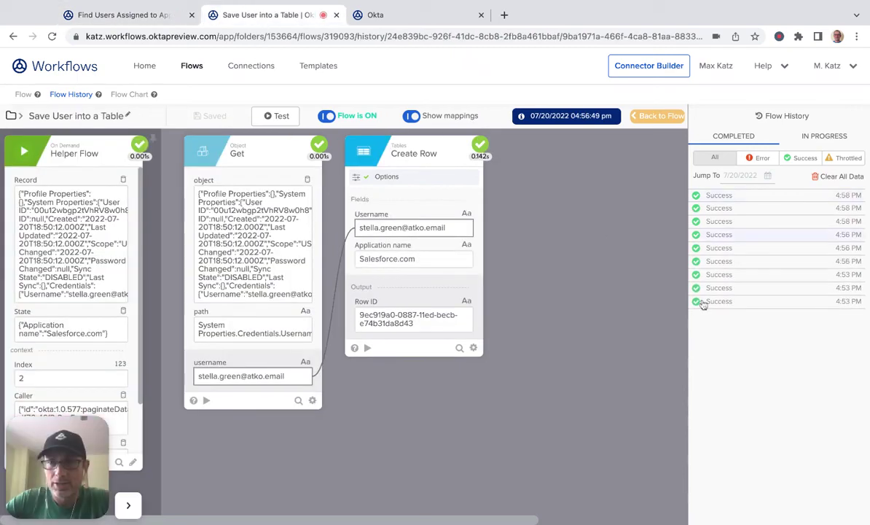
left_click(820, 195)
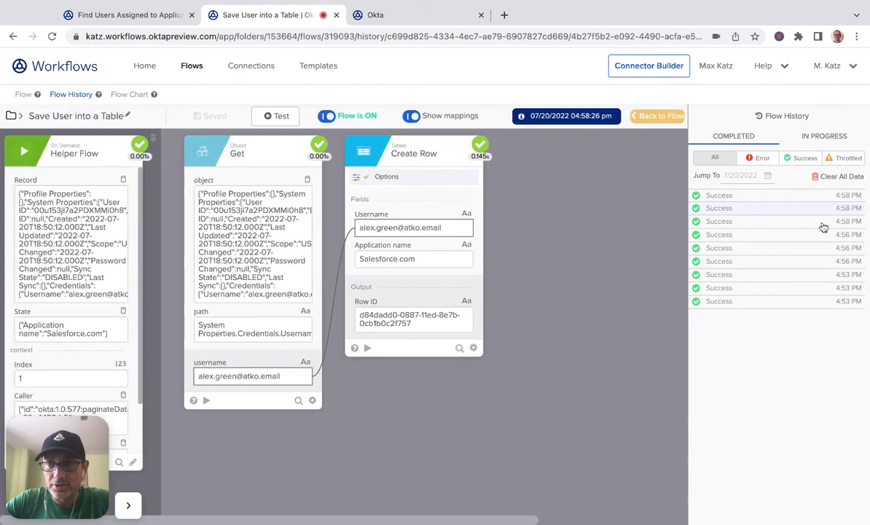
left_click(822, 223)
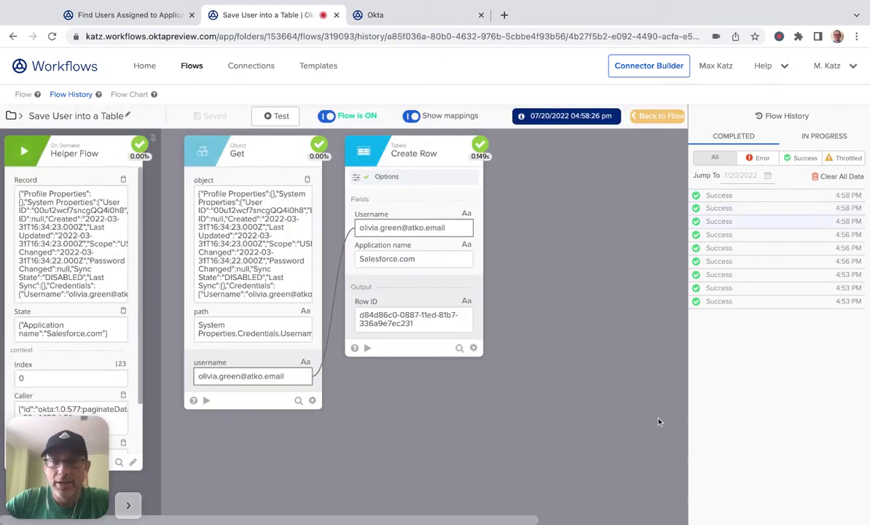
left_click(806, 210)
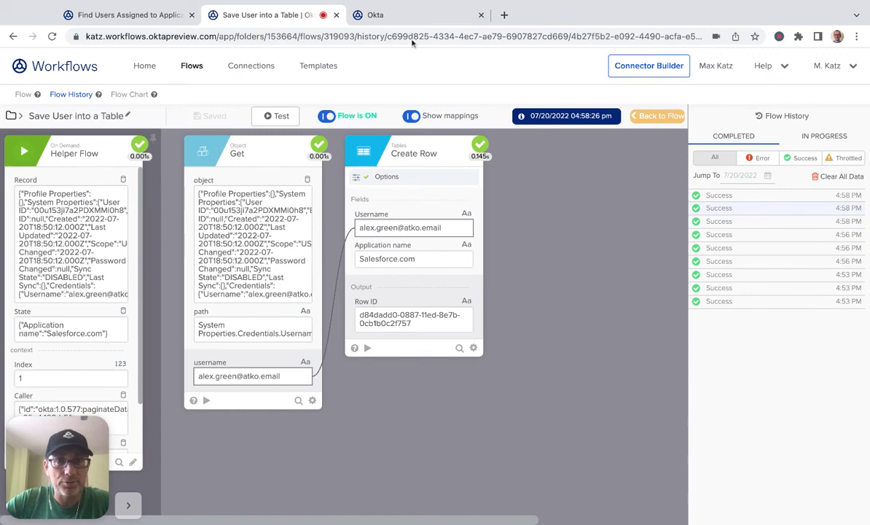
Reload the table to check its rows, and return the helper flow from its history to the editing view
left_click(400, 19)
left_click(52, 36)
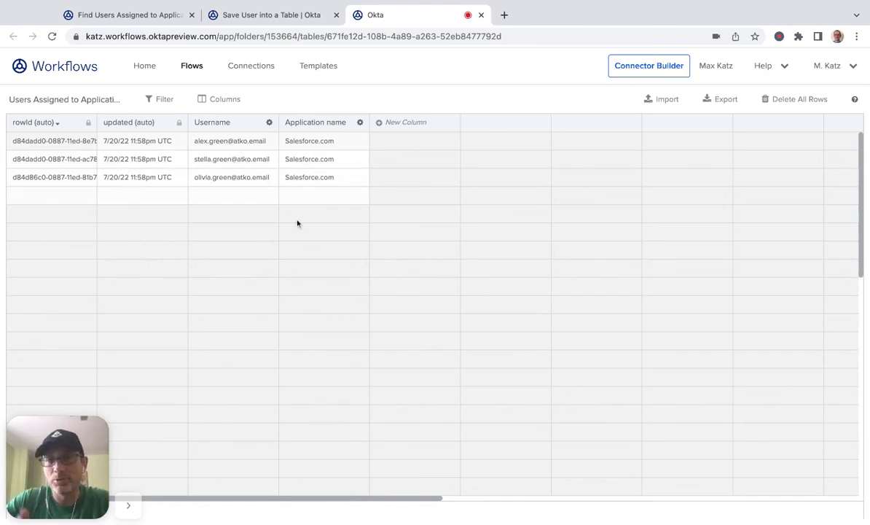
left_click(284, 15)
left_click(631, 116)
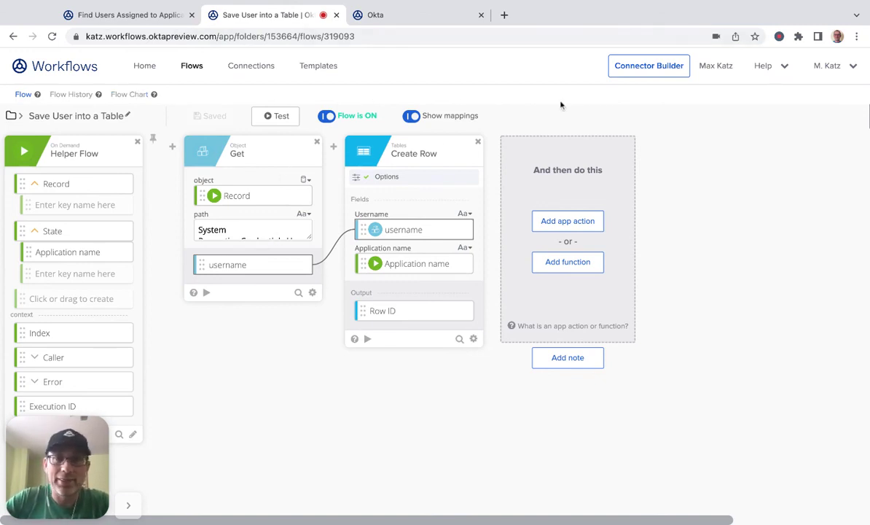
Open the DevRel & No-Code blog in a new browser tab and go to its Okta Workflows How-To Guides page
left_click(504, 15)
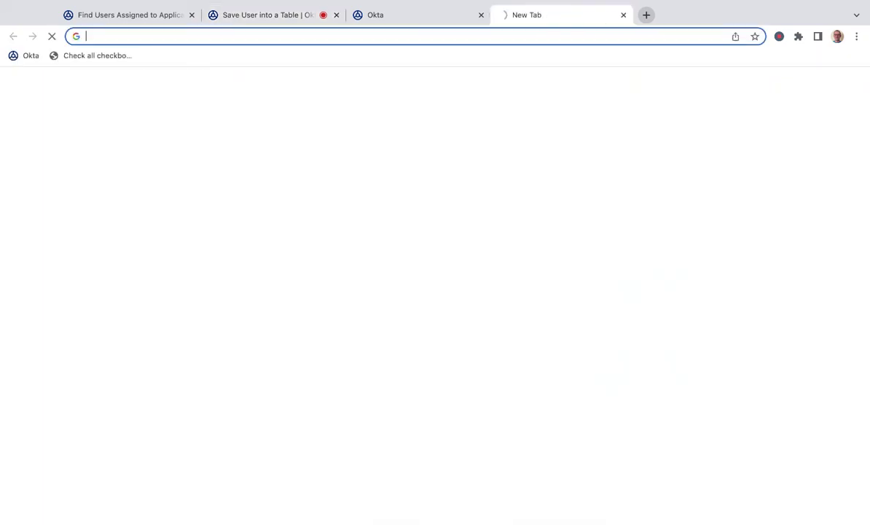
type("max")
key("Return")
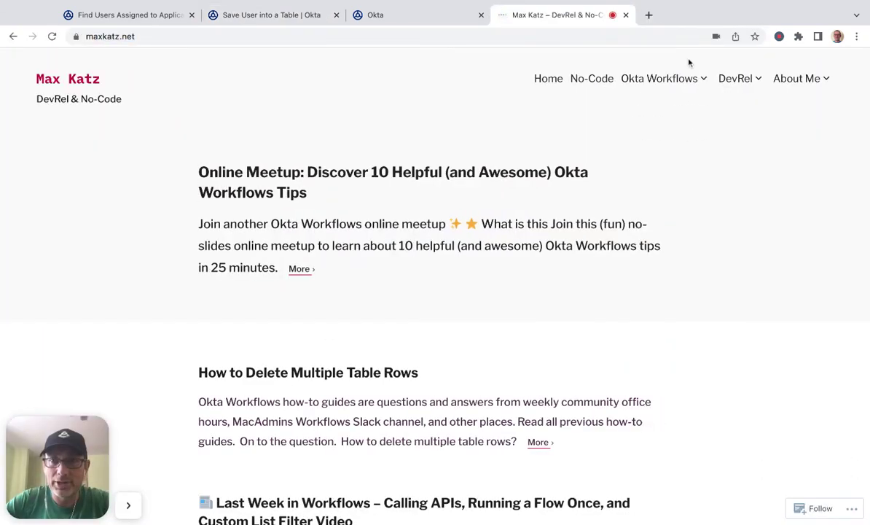
mouse_move(686, 78)
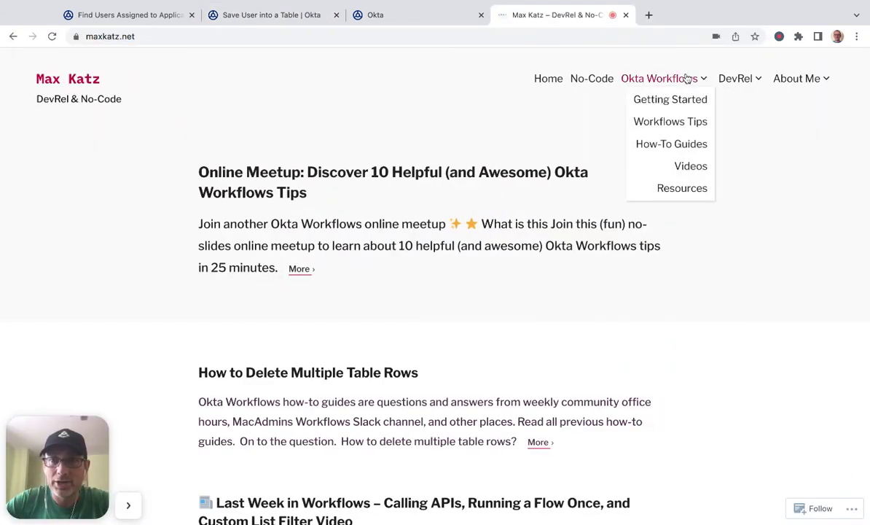
left_click(675, 144)
Look through the list of published Okta Workflows how-to guides
scroll(172, 301, "down", 5)
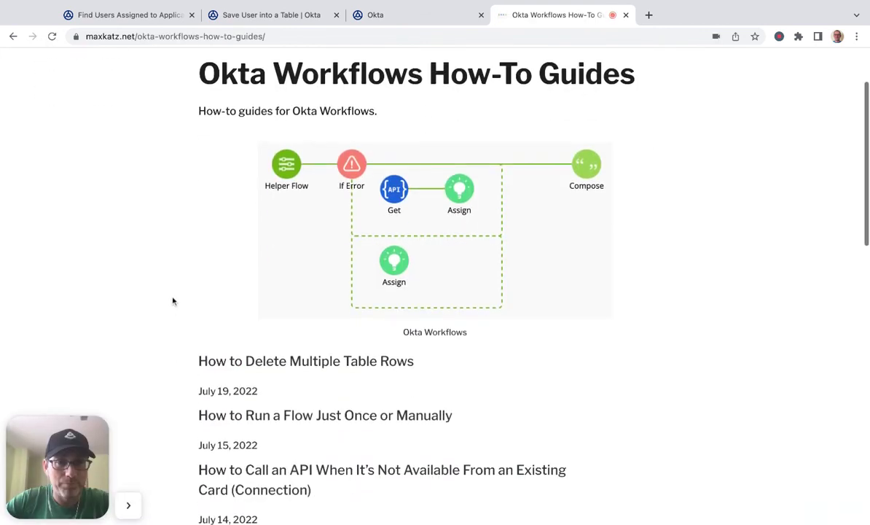
scroll(435, 292, "down", 2)
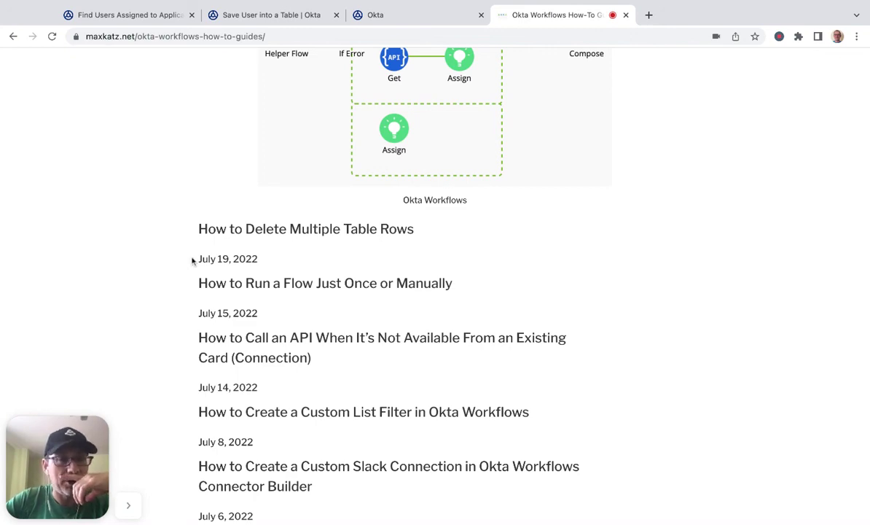
scroll(184, 239, "down", 5)
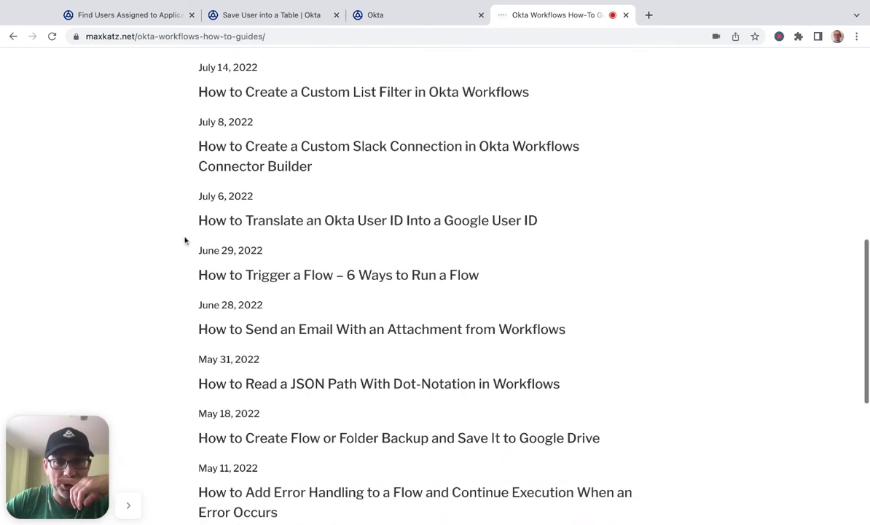
scroll(184, 241, "up", 3)
scroll(184, 241, "up", 2)
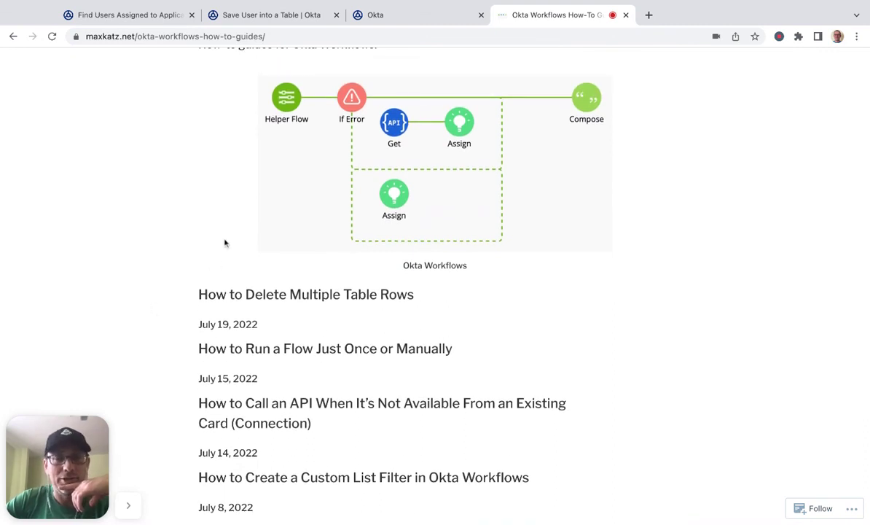
scroll(292, 242, "down", 2)
scroll(306, 295, "up", 2)
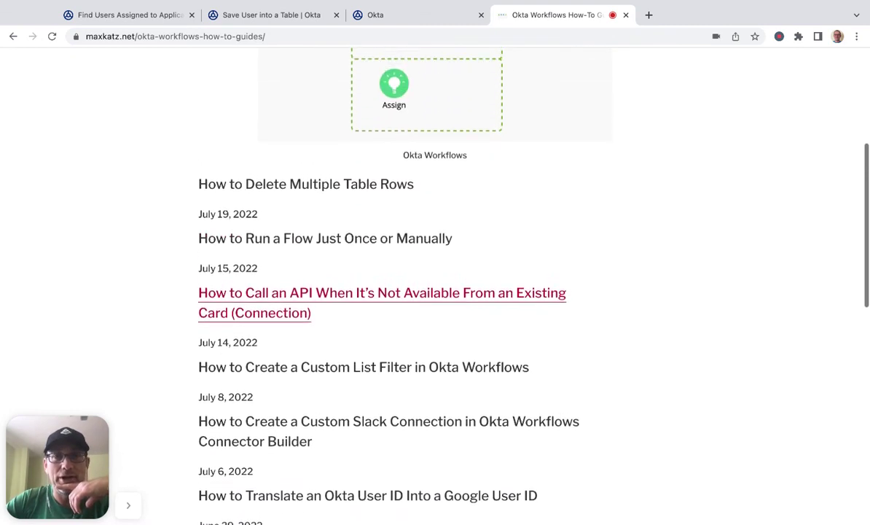